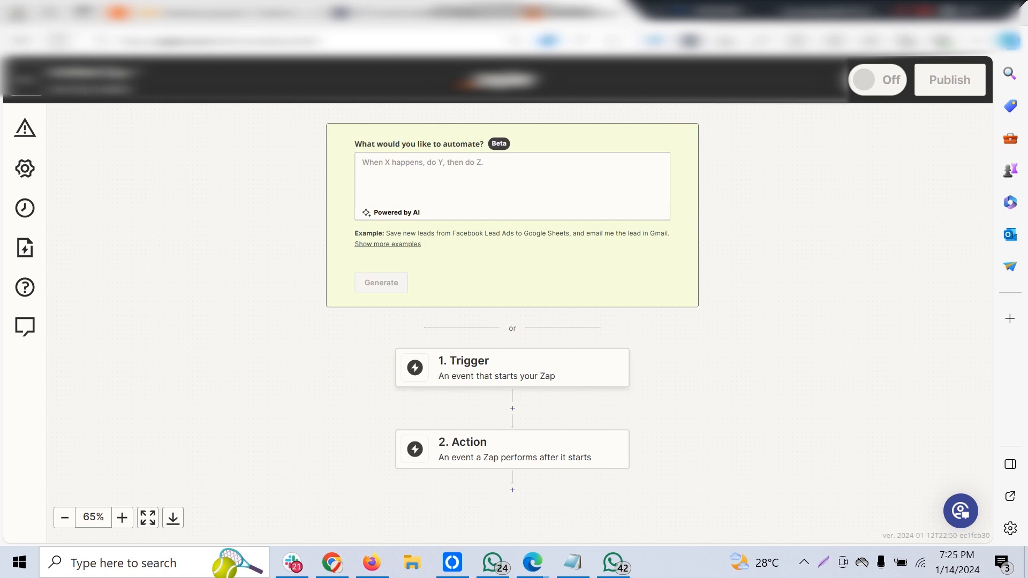
Set the Zap's trigger to Webhooks by Zapier with the Catch Hook event and copy its webhook URL.
{"action": "left_click", "coordinate": [513, 368]}
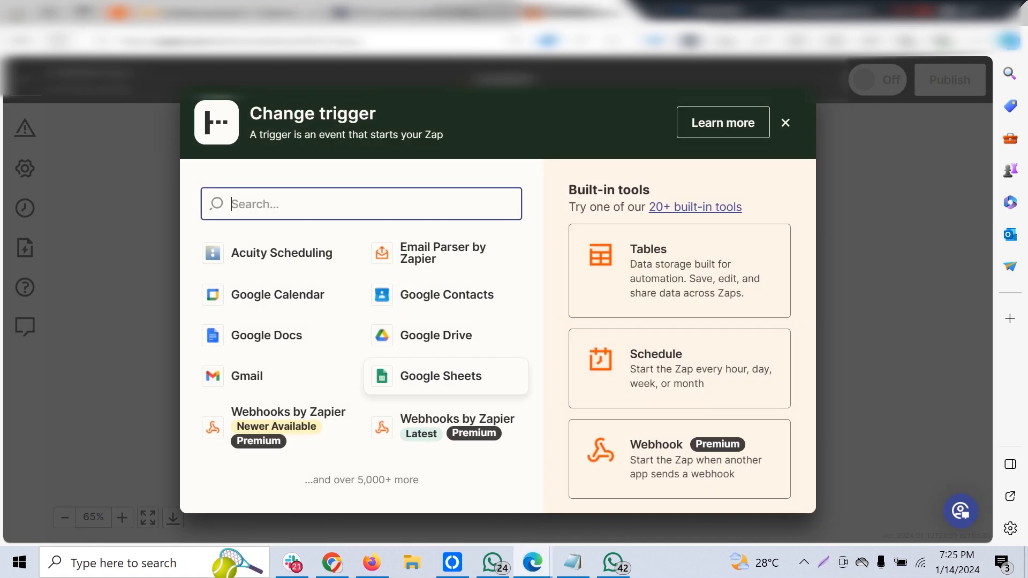
{"action": "left_click", "coordinate": [680, 459]}
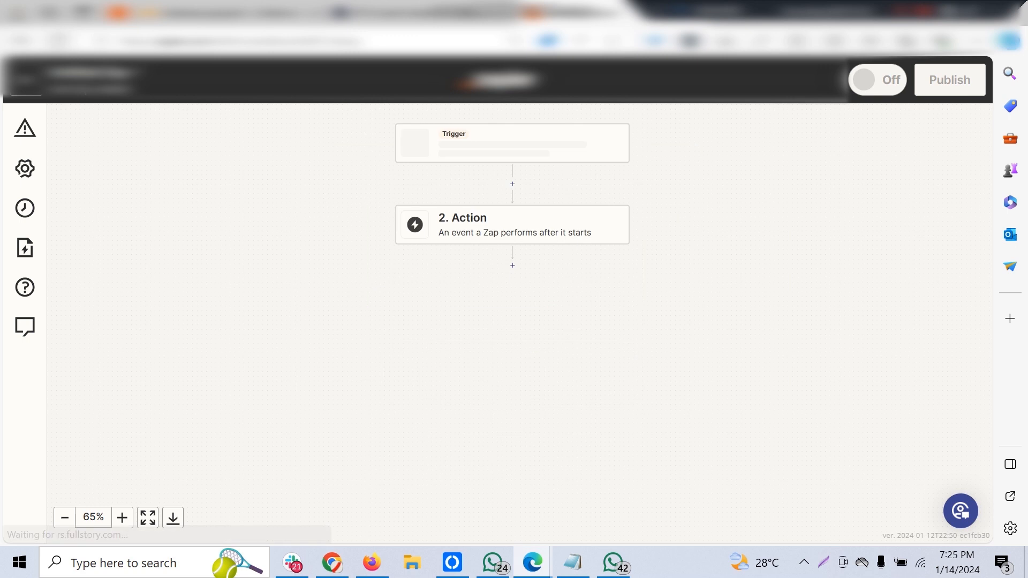
{"action": "left_click", "coordinate": [795, 298]}
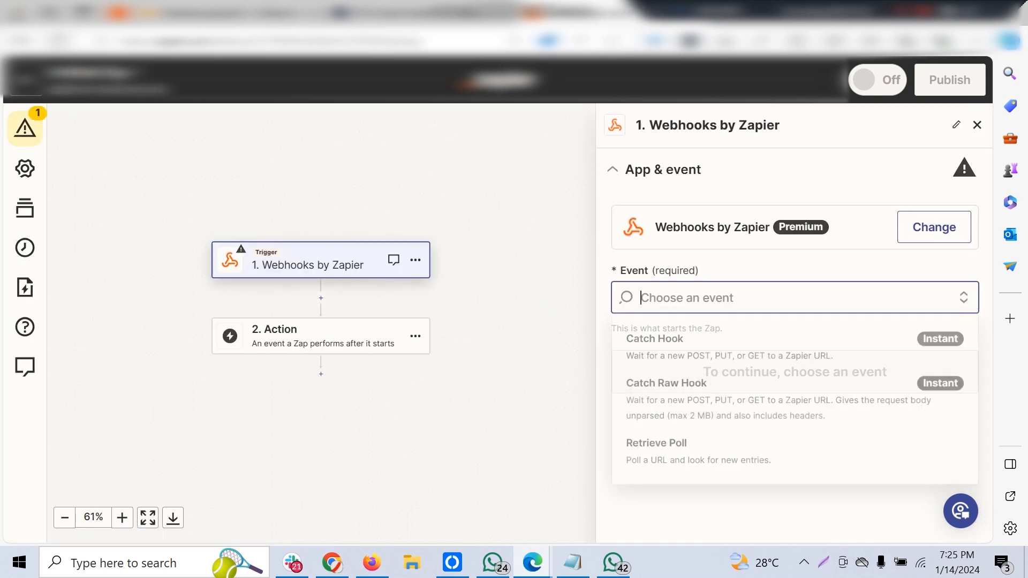
{"action": "left_click", "coordinate": [795, 350]}
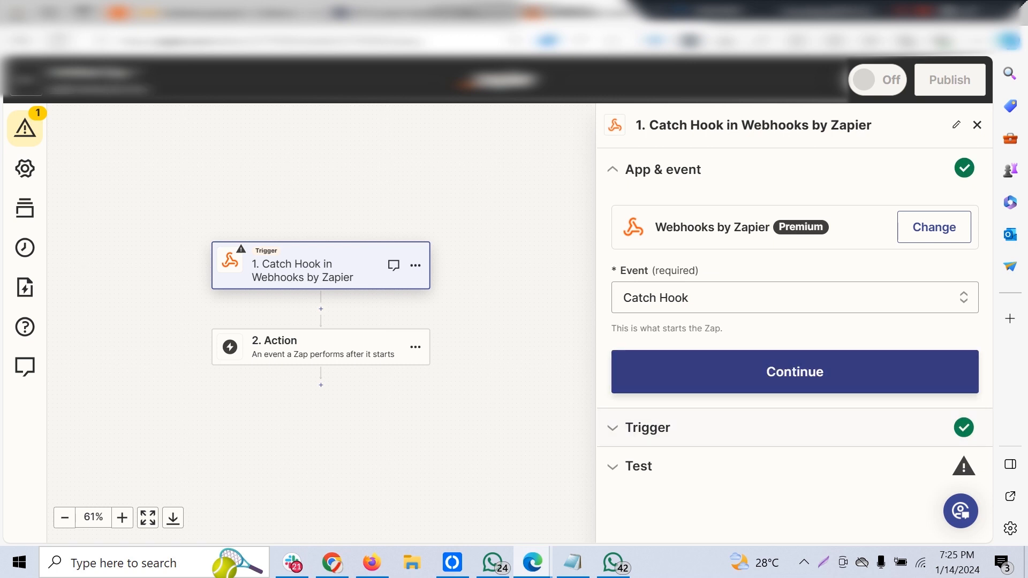
{"action": "left_click", "coordinate": [795, 375]}
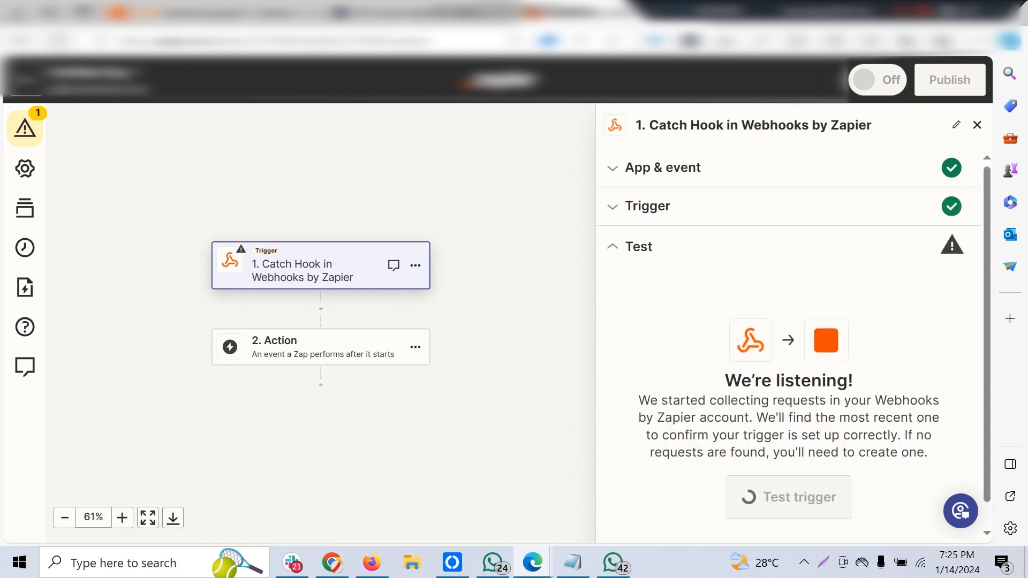
{"action": "left_click", "coordinate": [917, 384]}
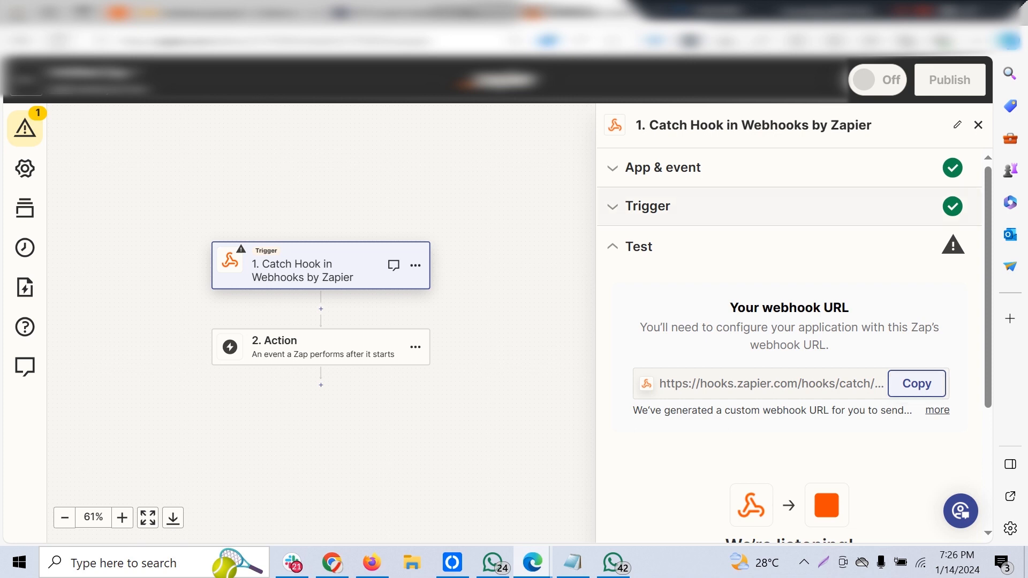
In the LeadConnector Zap, add a Webhooks by Zapier action after the GET step and look through its available events.
{"action": "left_click", "coordinate": [124, 12]}
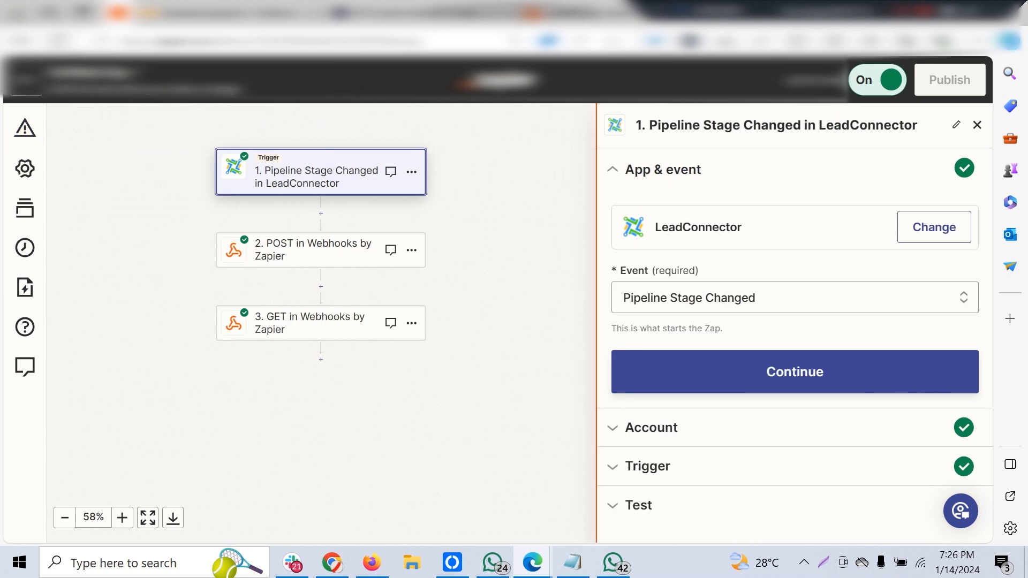
{"action": "left_click", "coordinate": [977, 125]}
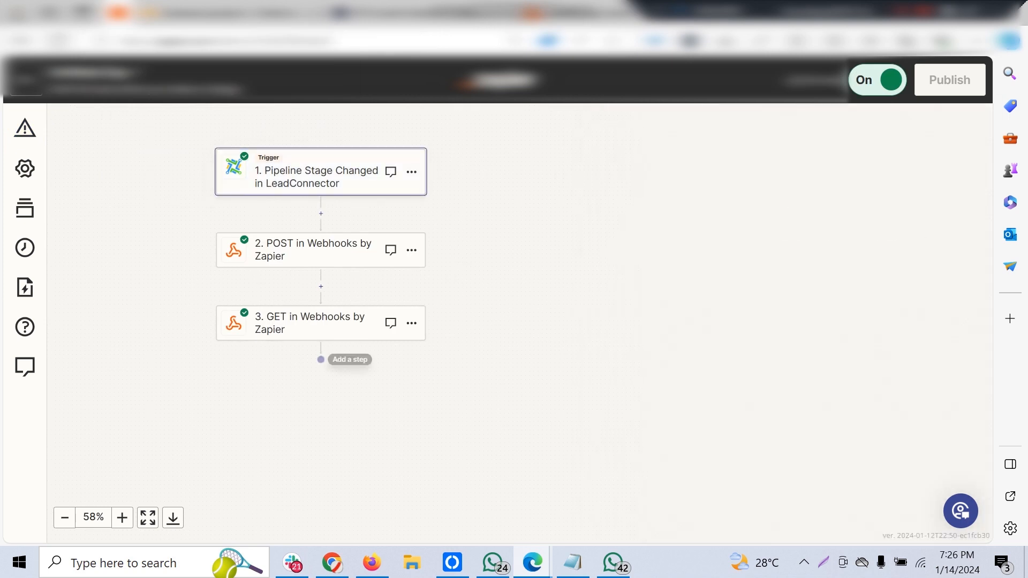
{"action": "left_click", "coordinate": [321, 359]}
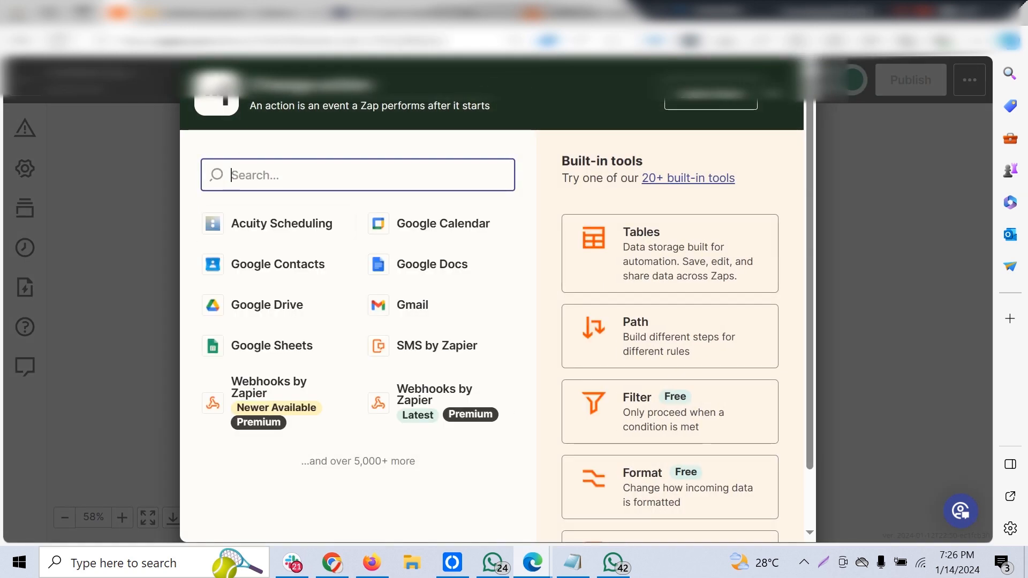
{"action": "left_click", "coordinate": [274, 396]}
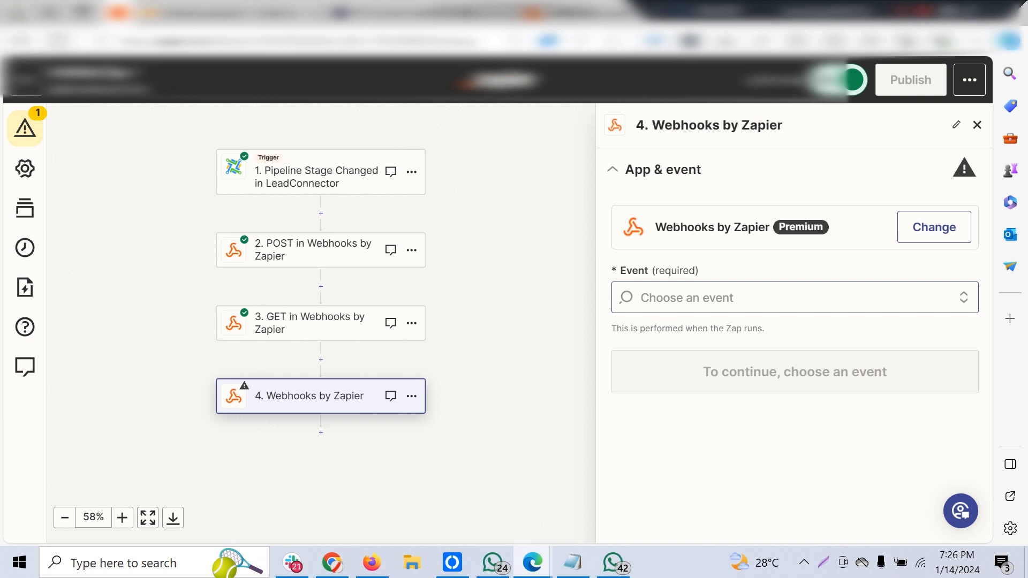
{"action": "left_click", "coordinate": [794, 297]}
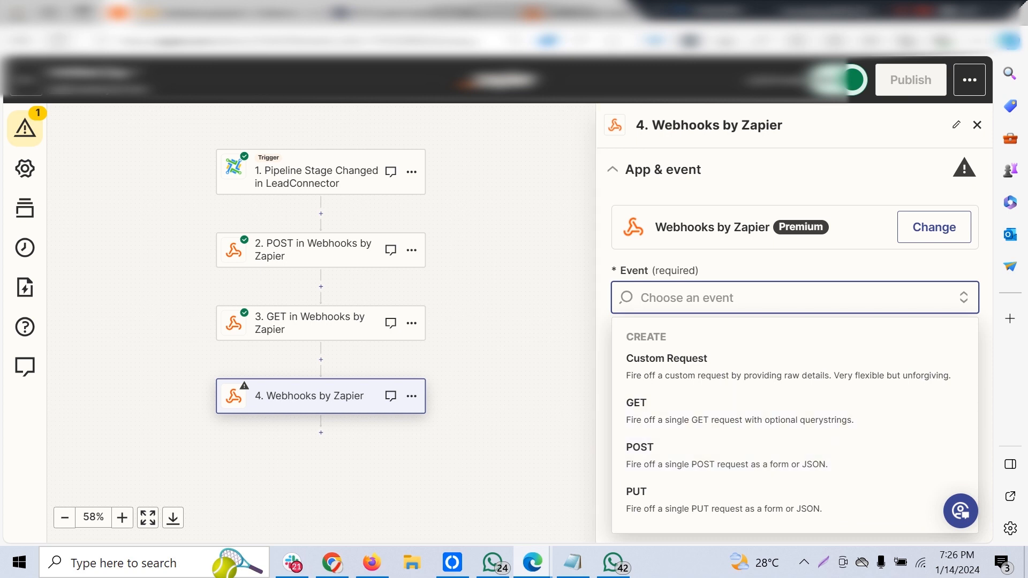
{"action": "key", "text": "Escape"}
{"action": "key", "text": "Escape"}
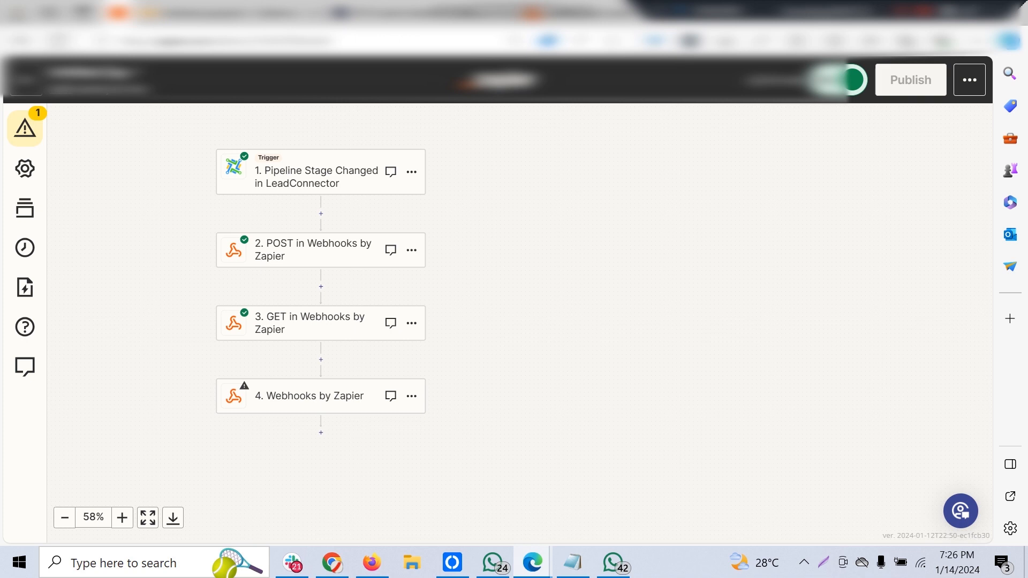
Add another action step after the new Webhooks by Zapier step and search the app list for tripleseat.
{"action": "left_click", "coordinate": [321, 433]}
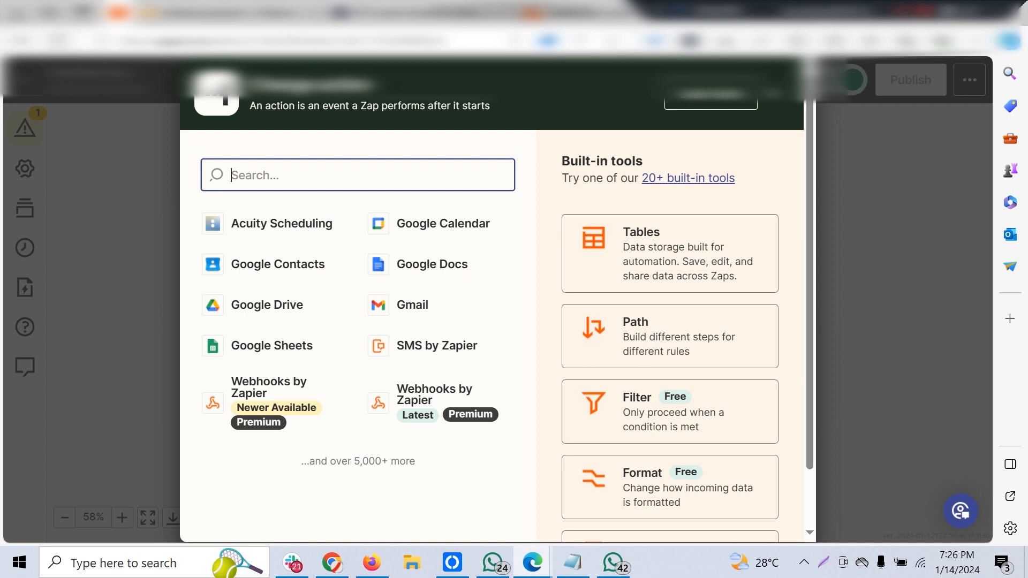
{"action": "type", "text": "trip"}
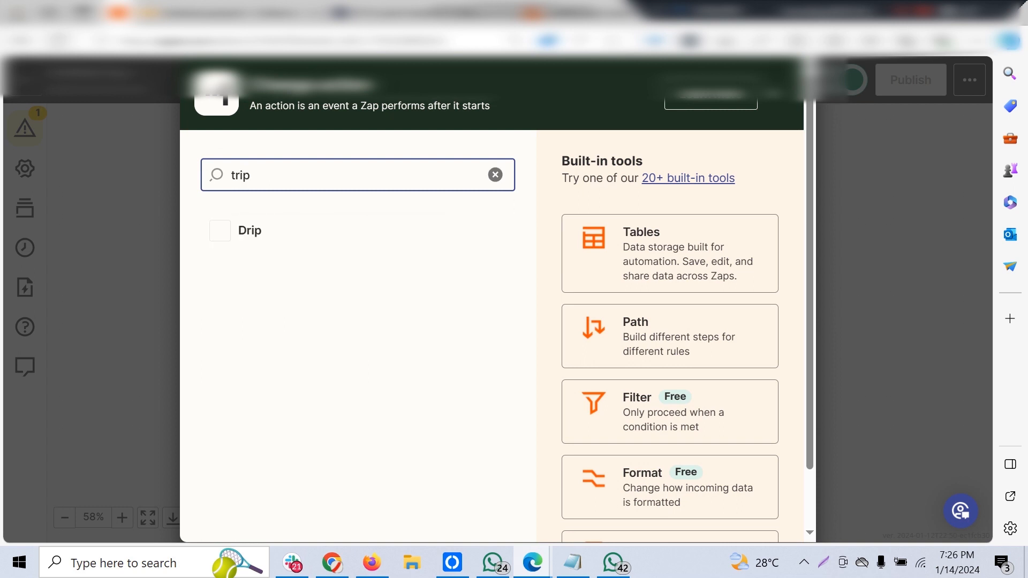
{"action": "type", "text": "lse"}
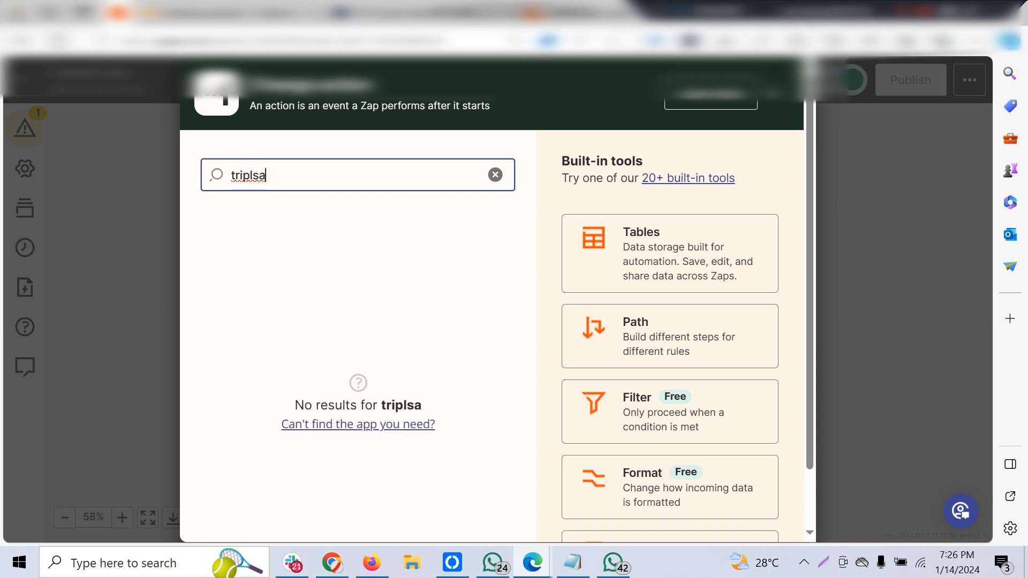
{"action": "key", "text": "BackSpace"}
{"action": "type", "text": "eat"}
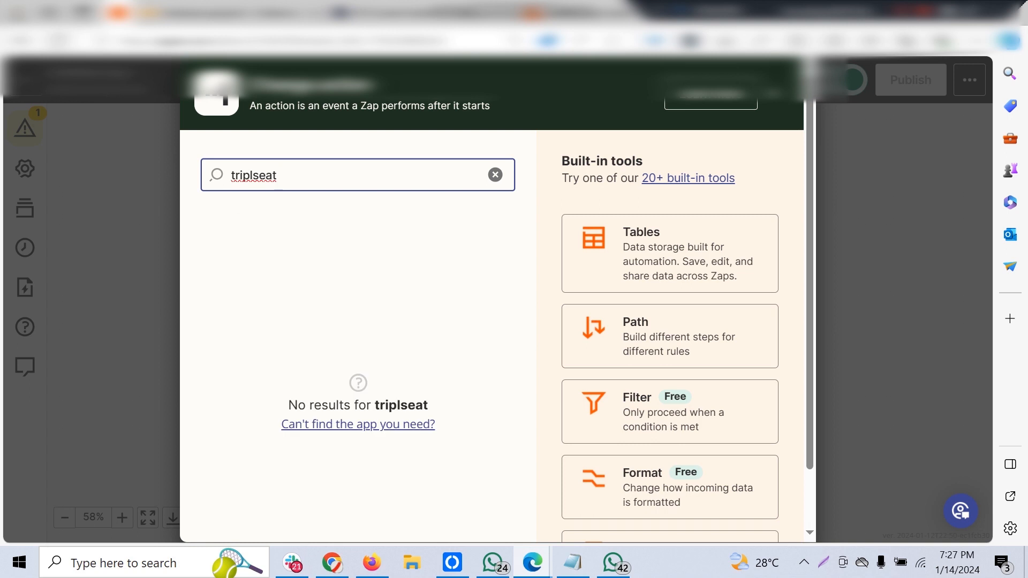
{"action": "left_click", "coordinate": [254, 176]}
{"action": "type", "text": "e"}
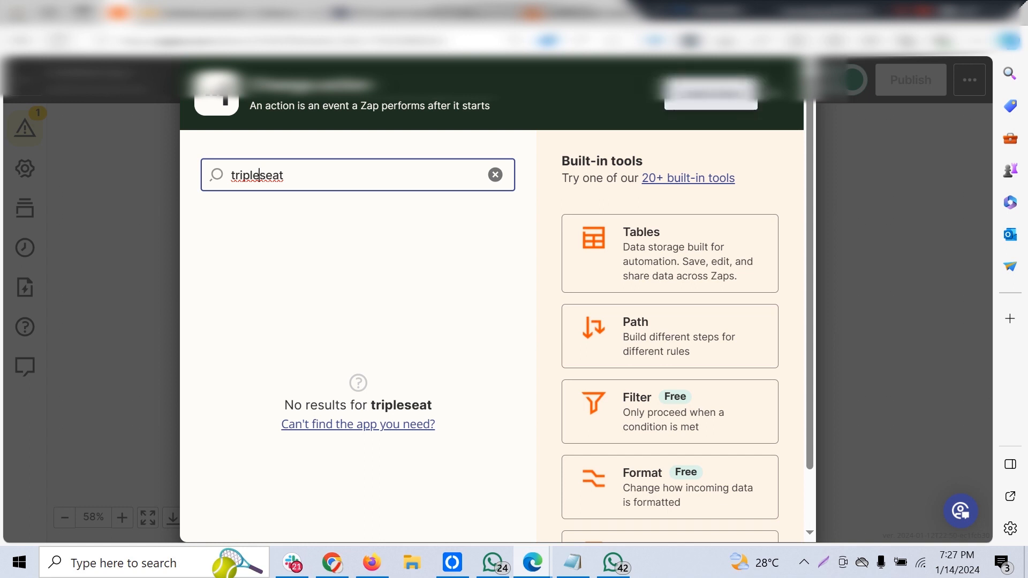
{"action": "left_click", "coordinate": [774, 94]}
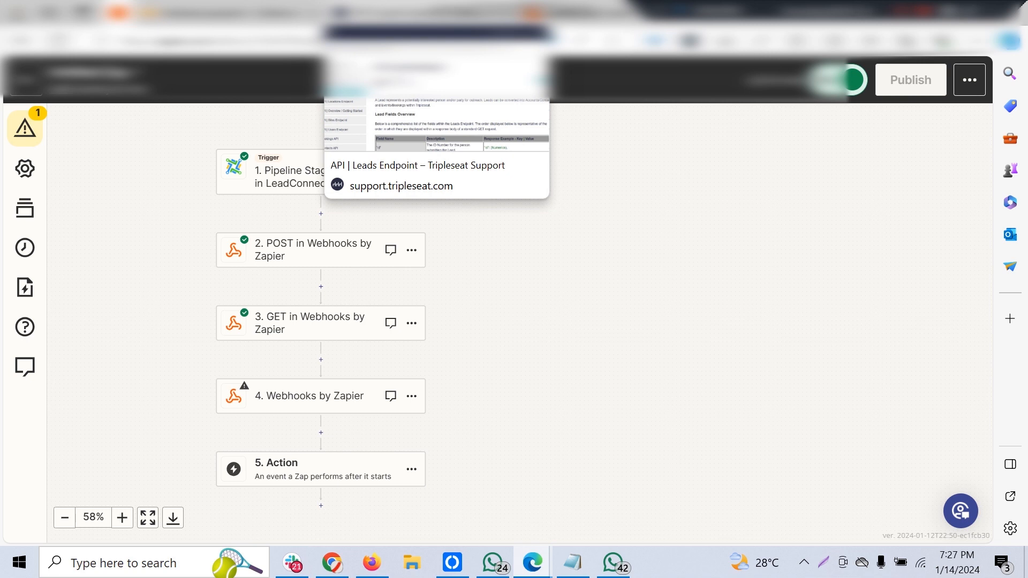
Open the API | Leads Endpoint article on the Tripleseat Support site and look over its contents.
{"action": "left_click", "coordinate": [437, 33]}
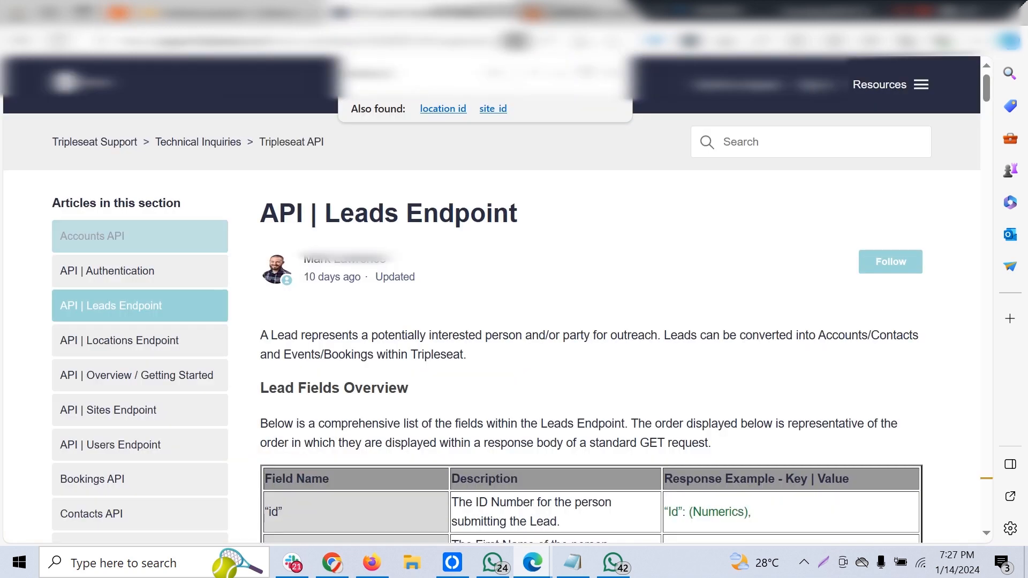
{"action": "scroll", "coordinate": [492, 321], "scroll_direction": "down", "scroll_amount": 3}
{"action": "scroll", "coordinate": [492, 322], "scroll_direction": "up", "scroll_amount": 3}
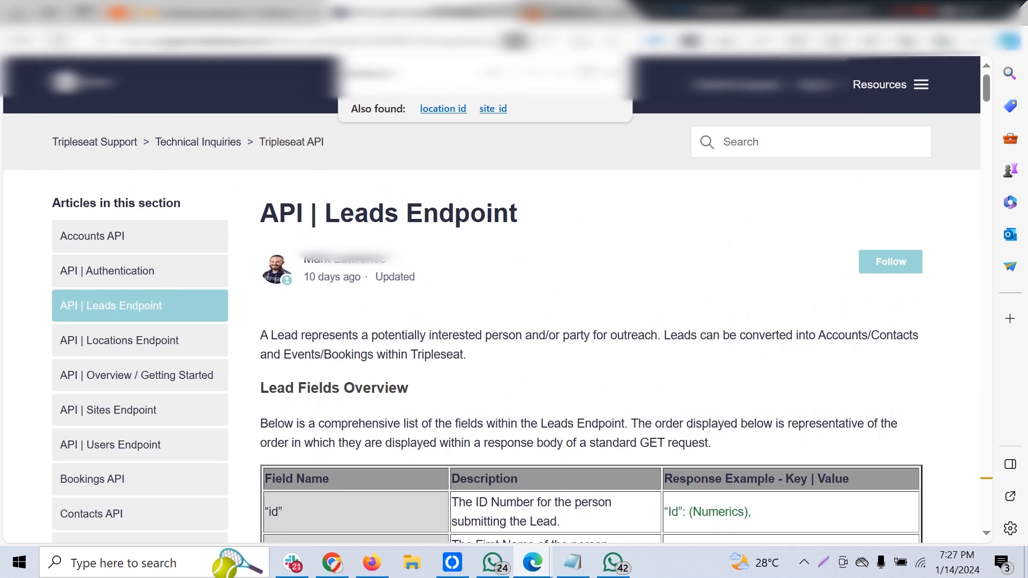
Open the .com website for tripleset in a new browser tab.
{"action": "key", "text": "ctrl+t"}
{"action": "type", "text": "tr"}
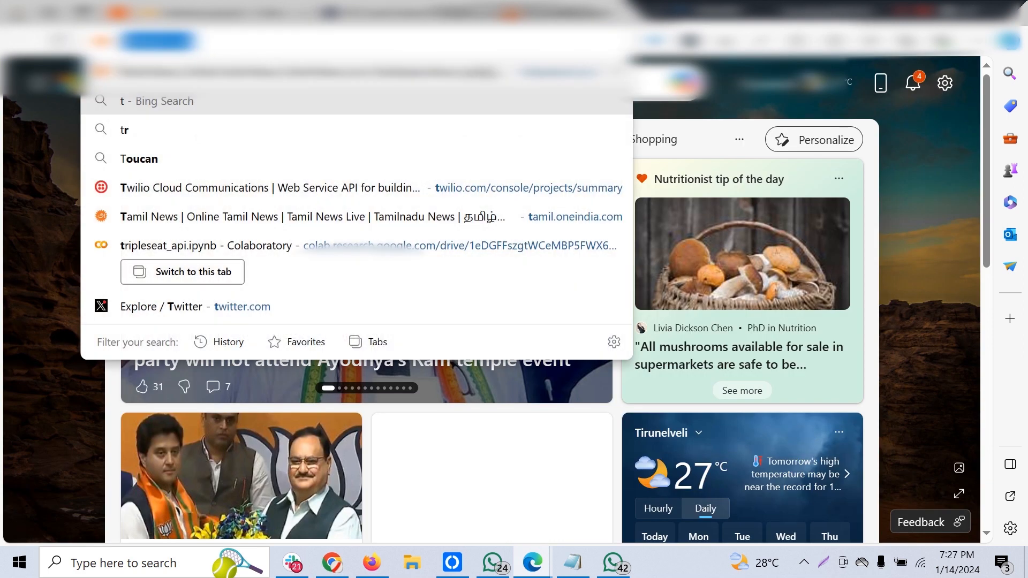
{"action": "type", "text": "iple i"}
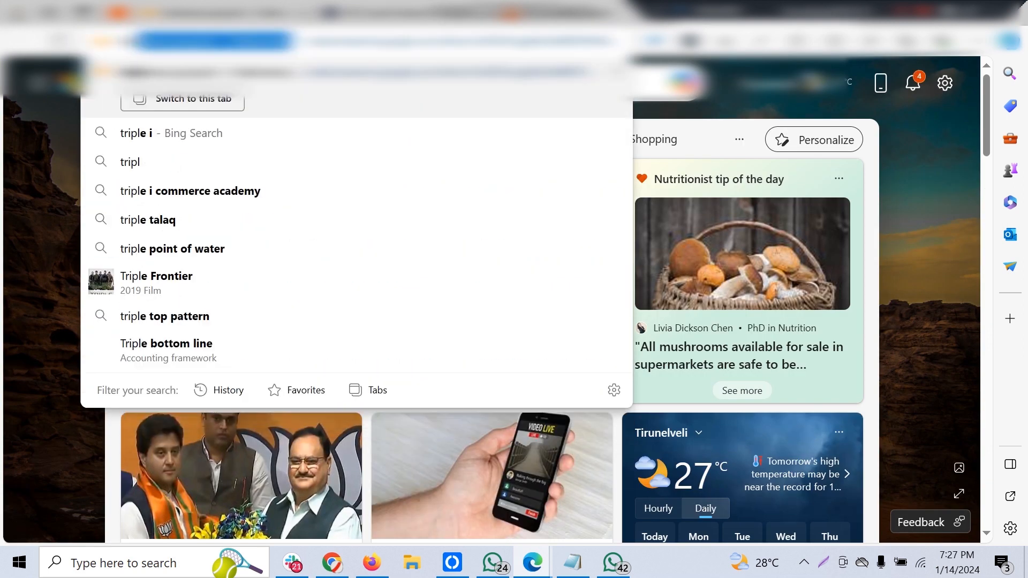
{"action": "type", "text": "s"}
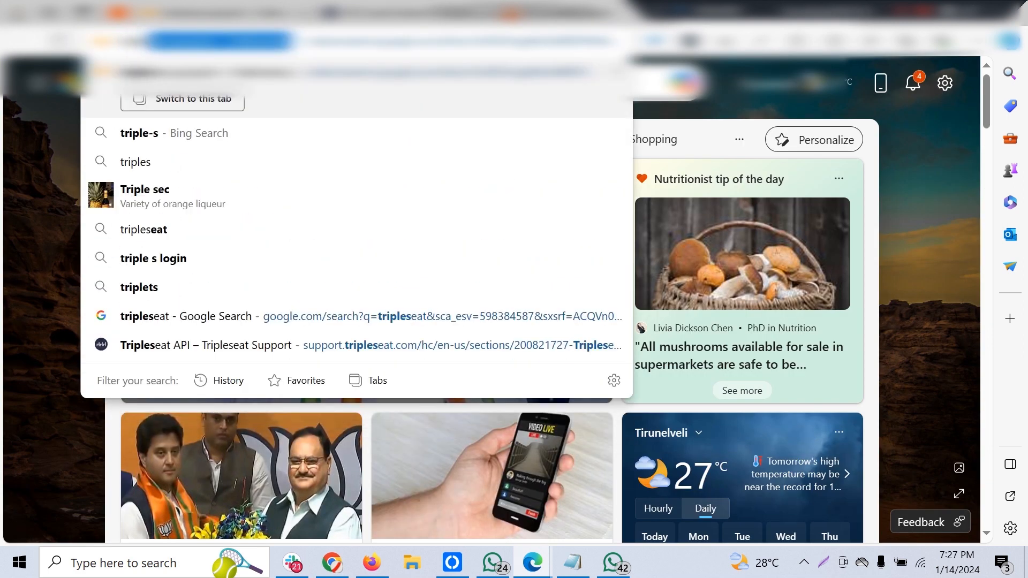
{"action": "type", "text": "at"}
{"action": "key", "text": "BackSpace"}
{"action": "key", "text": "BackSpace"}
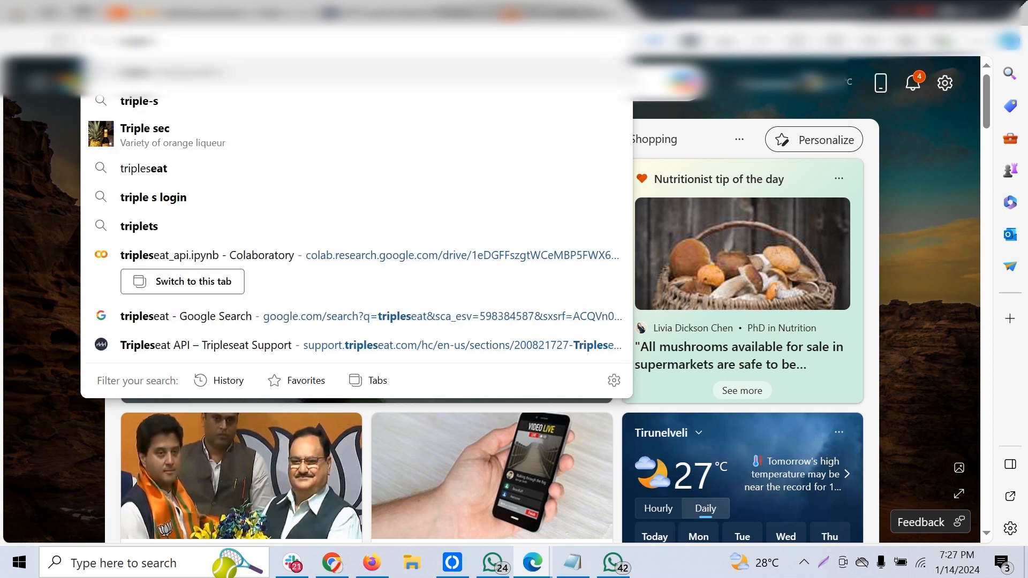
{"action": "type", "text": "et"}
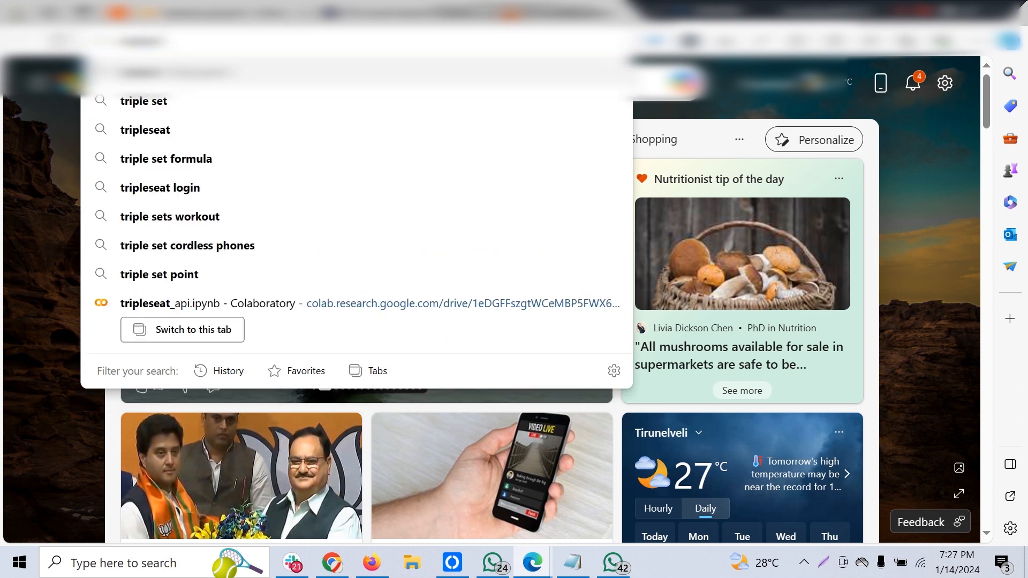
{"action": "key", "text": "ctrl+Return"}
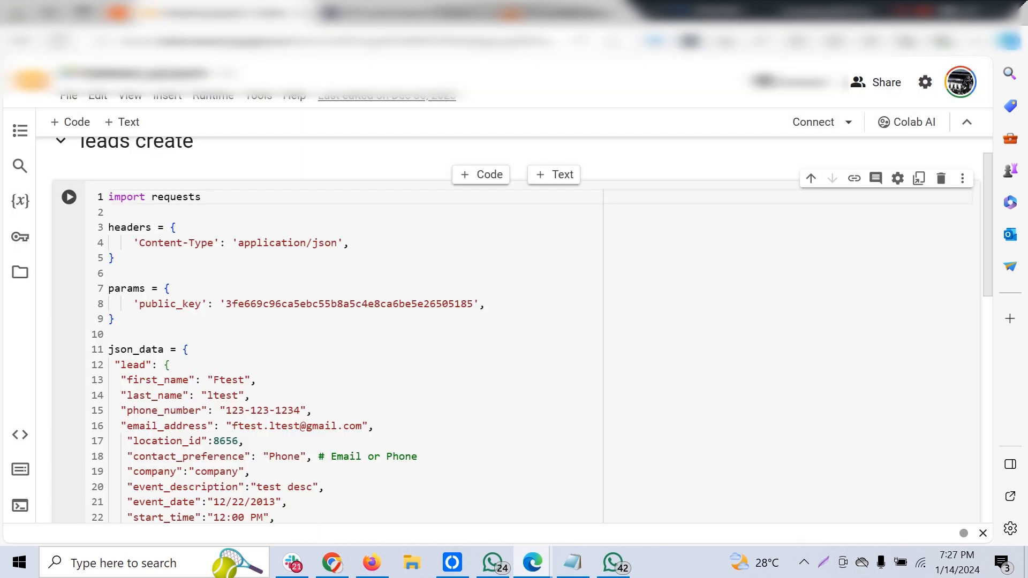
Examine the lead payload and the Tripleseat leads/create.js POST request in the Colab notebook, and return to the Zap in Zapier.
{"action": "scroll", "coordinate": [482, 268], "scroll_direction": "down", "scroll_amount": 3}
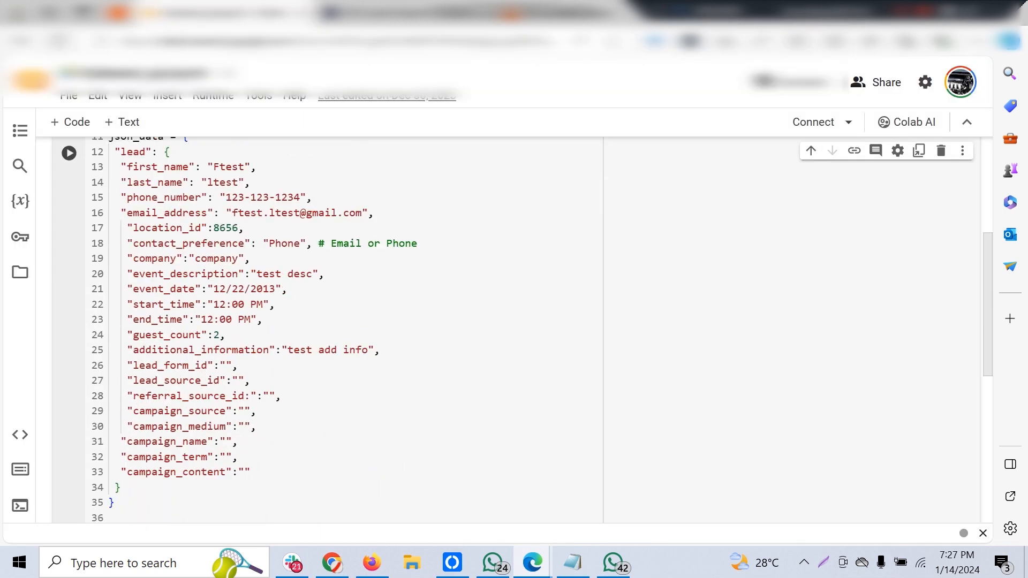
{"action": "scroll", "coordinate": [482, 321], "scroll_direction": "up", "scroll_amount": 3}
{"action": "scroll", "coordinate": [482, 321], "scroll_direction": "down", "scroll_amount": 3}
{"action": "scroll", "coordinate": [482, 321], "scroll_direction": "up", "scroll_amount": 2}
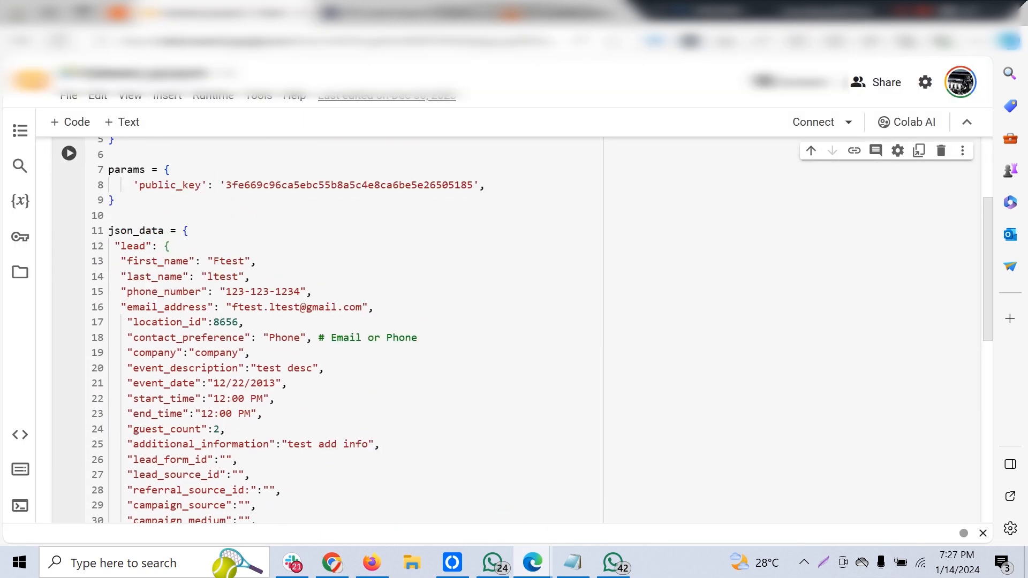
{"action": "scroll", "coordinate": [482, 321], "scroll_direction": "down", "scroll_amount": 5}
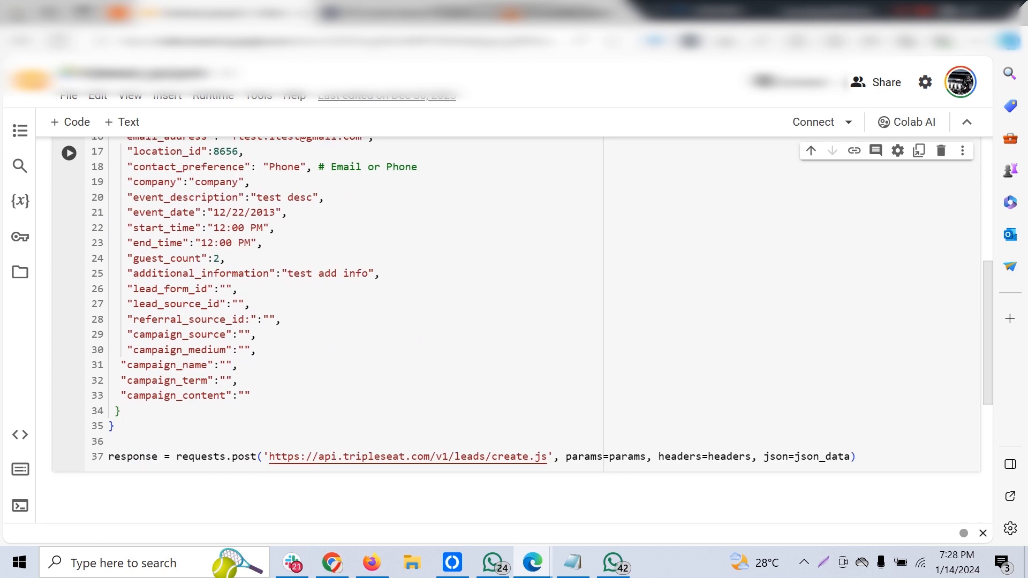
{"action": "scroll", "coordinate": [482, 321], "scroll_direction": "up", "scroll_amount": 1}
{"action": "scroll", "coordinate": [514, 321], "scroll_direction": "down", "scroll_amount": 1}
{"action": "scroll", "coordinate": [514, 322], "scroll_direction": "up", "scroll_amount": 3}
{"action": "scroll", "coordinate": [514, 321], "scroll_direction": "down", "scroll_amount": 2}
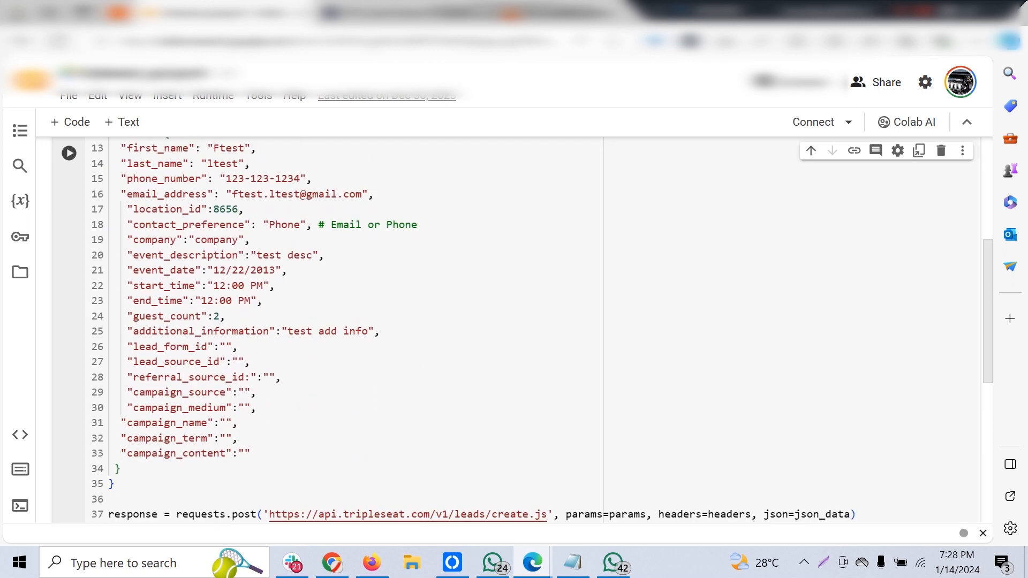
{"action": "scroll", "coordinate": [514, 321], "scroll_direction": "down", "scroll_amount": 3}
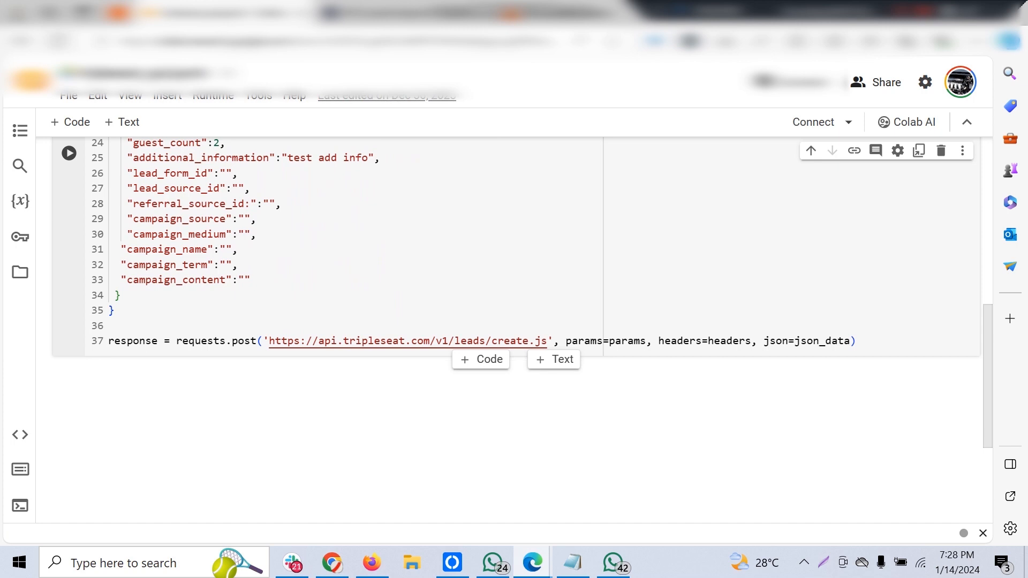
{"action": "left_click", "coordinate": [858, 341]}
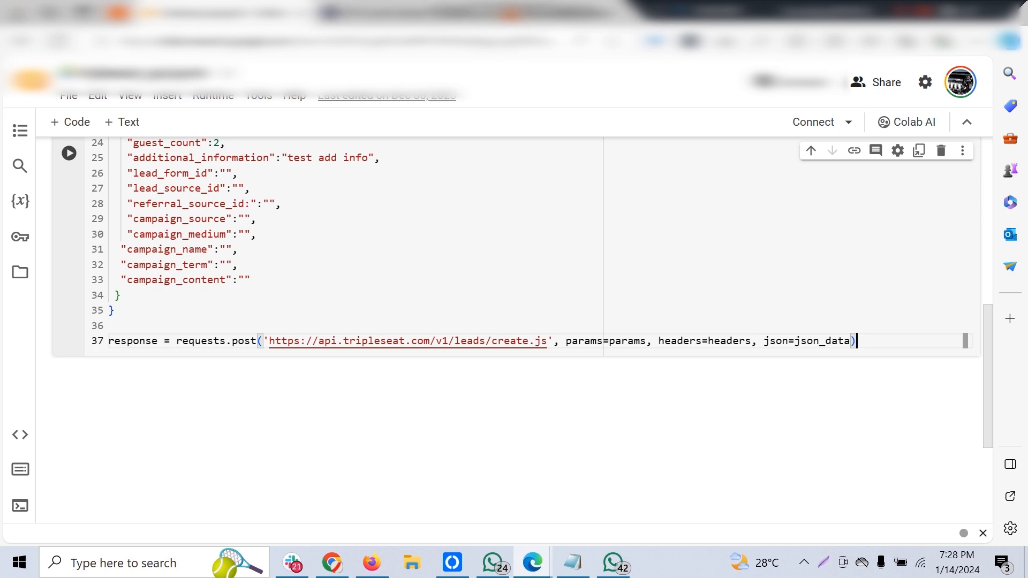
{"action": "scroll", "coordinate": [522, 330], "scroll_direction": "up", "scroll_amount": 10}
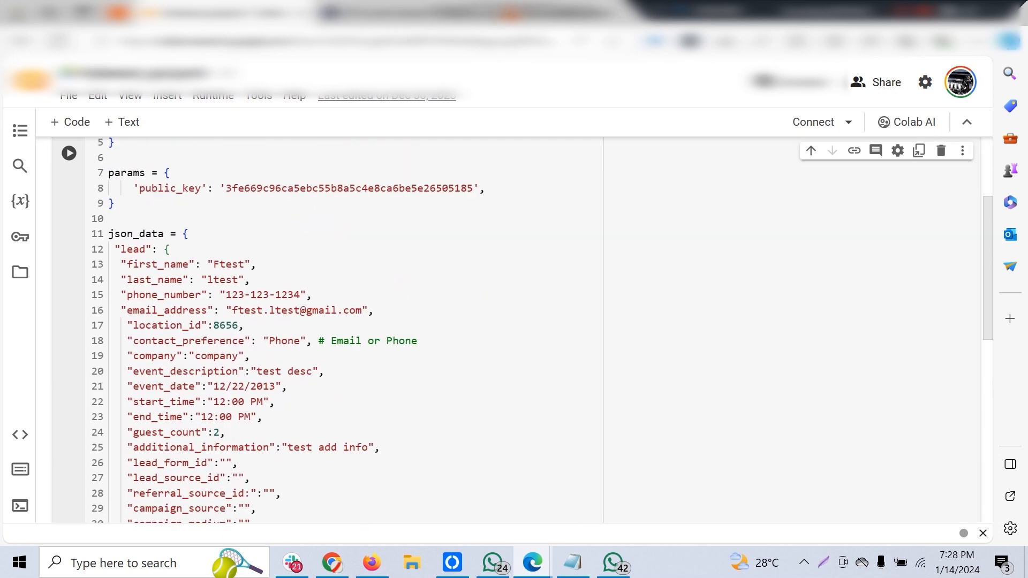
{"action": "scroll", "coordinate": [514, 321], "scroll_direction": "down", "scroll_amount": 5}
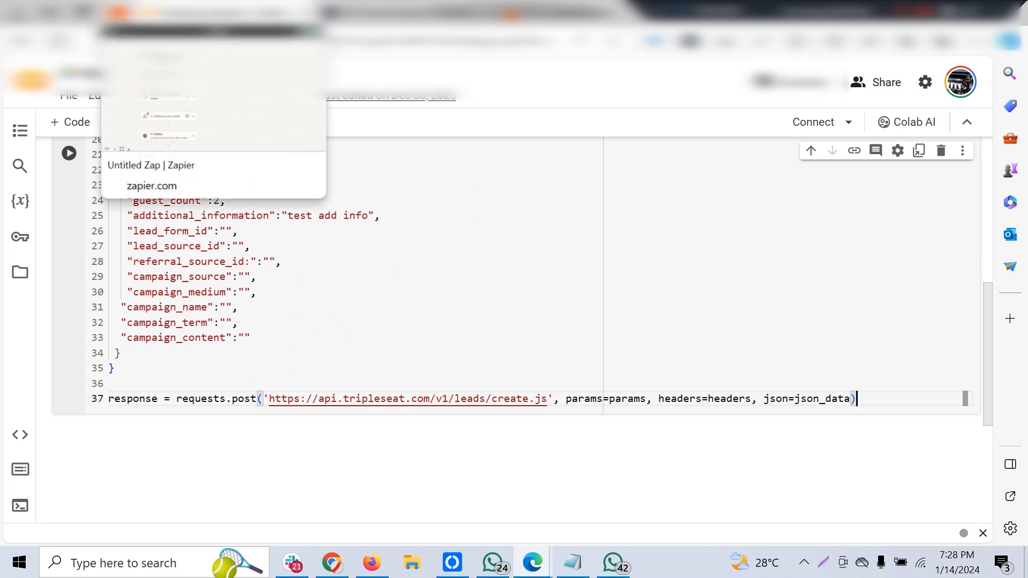
{"action": "left_click", "coordinate": [121, 12]}
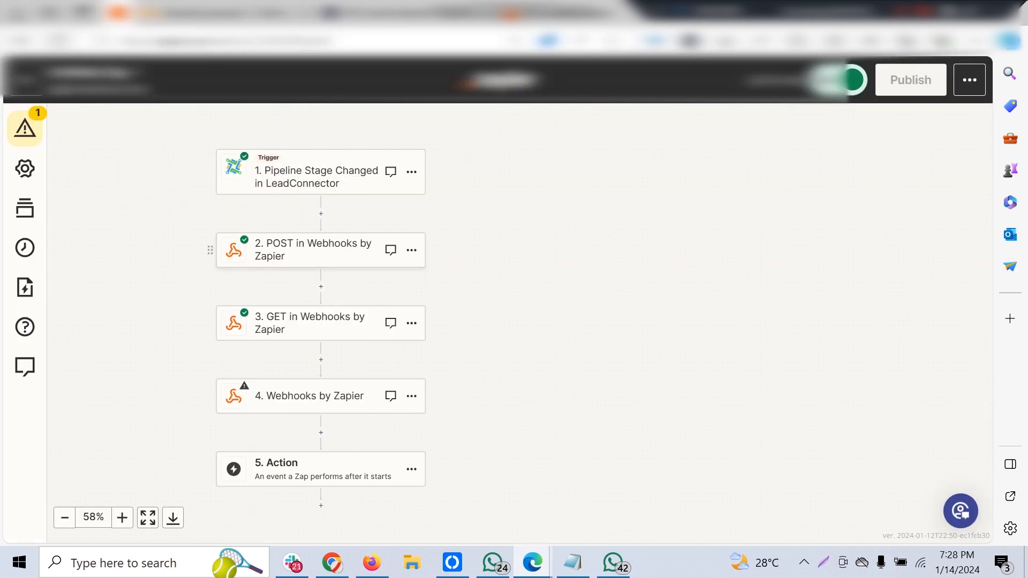
Check the action settings of the POST in Webhooks by Zapier step against the Tripleseat Leads Endpoint article, and close the step's settings.
{"action": "left_click", "coordinate": [316, 250]}
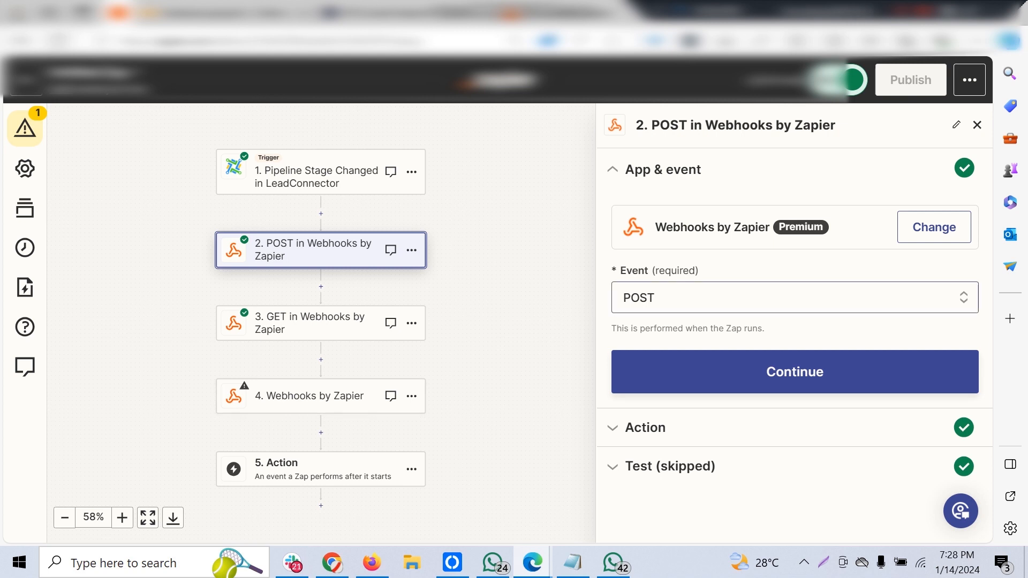
{"action": "left_click", "coordinate": [794, 372]}
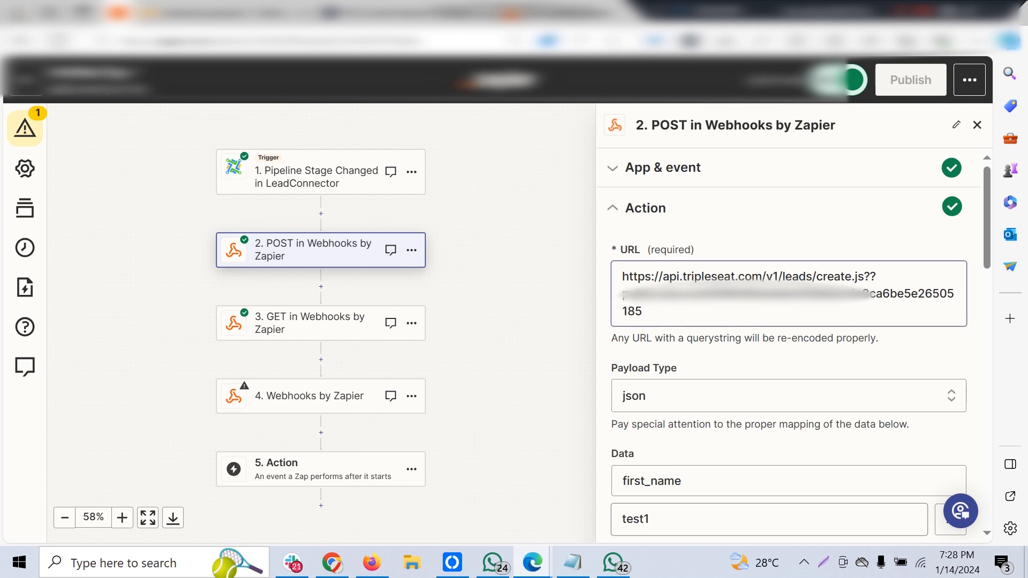
{"action": "left_click", "coordinate": [404, 13]}
{"action": "scroll", "coordinate": [589, 321], "scroll_direction": "down", "scroll_amount": 4}
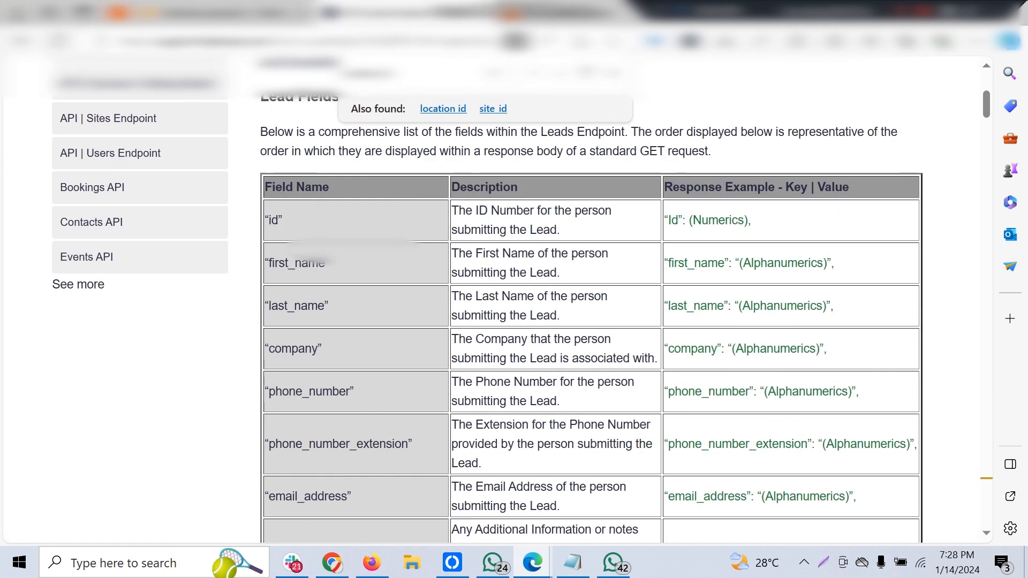
{"action": "scroll", "coordinate": [493, 300], "scroll_direction": "up", "scroll_amount": 5}
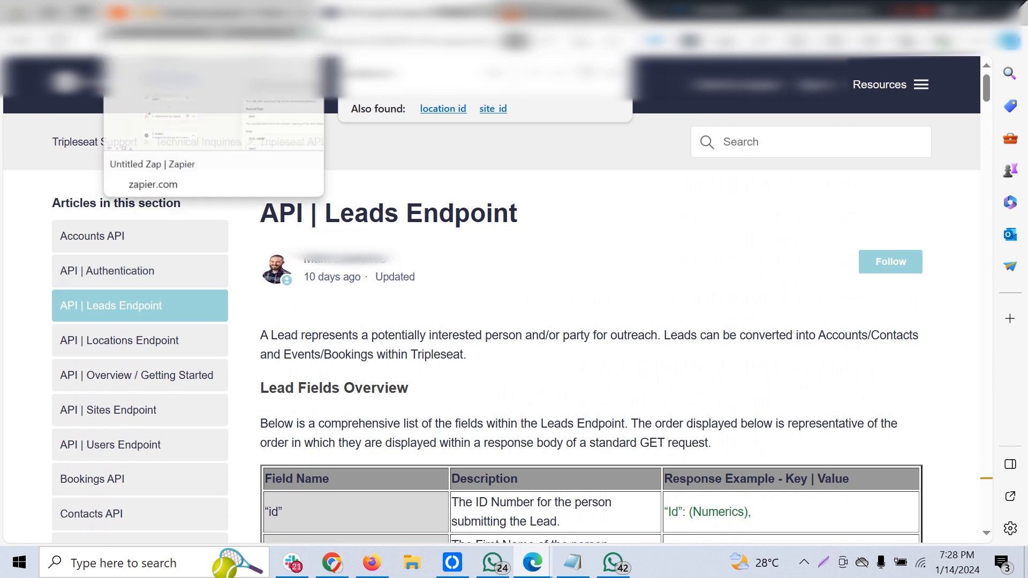
{"action": "left_click", "coordinate": [214, 11]}
{"action": "left_click", "coordinate": [977, 125]}
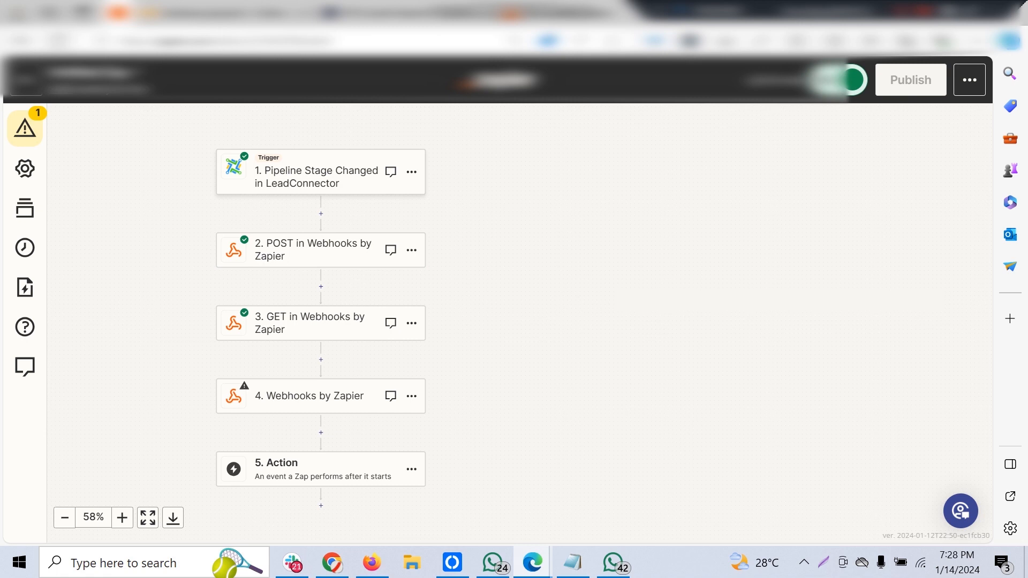
Review the pipeline and stage settings of the Pipeline Stage Changed in LeadConnector trigger, and close them.
{"action": "left_click", "coordinate": [317, 177]}
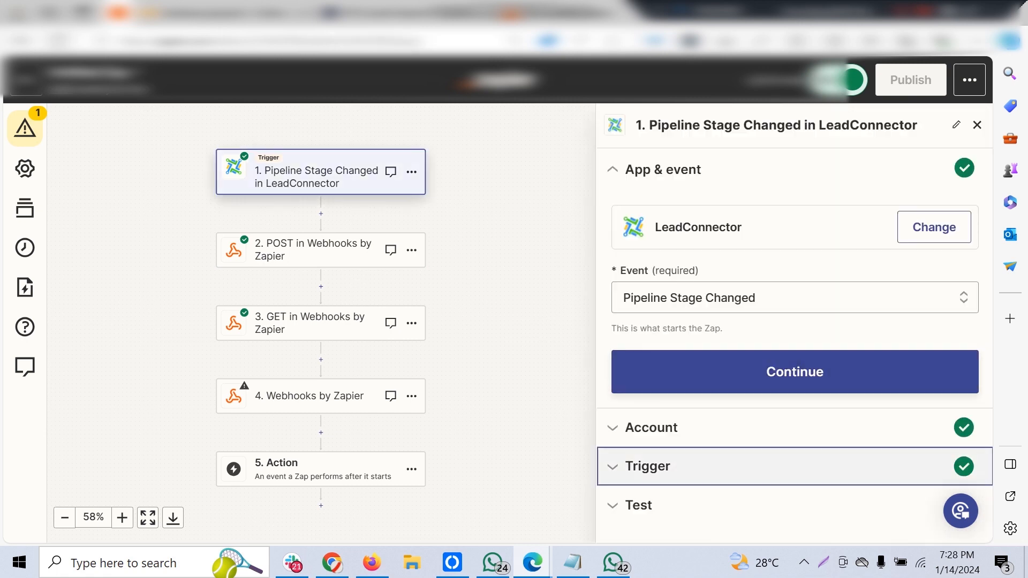
{"action": "left_click", "coordinate": [648, 465]}
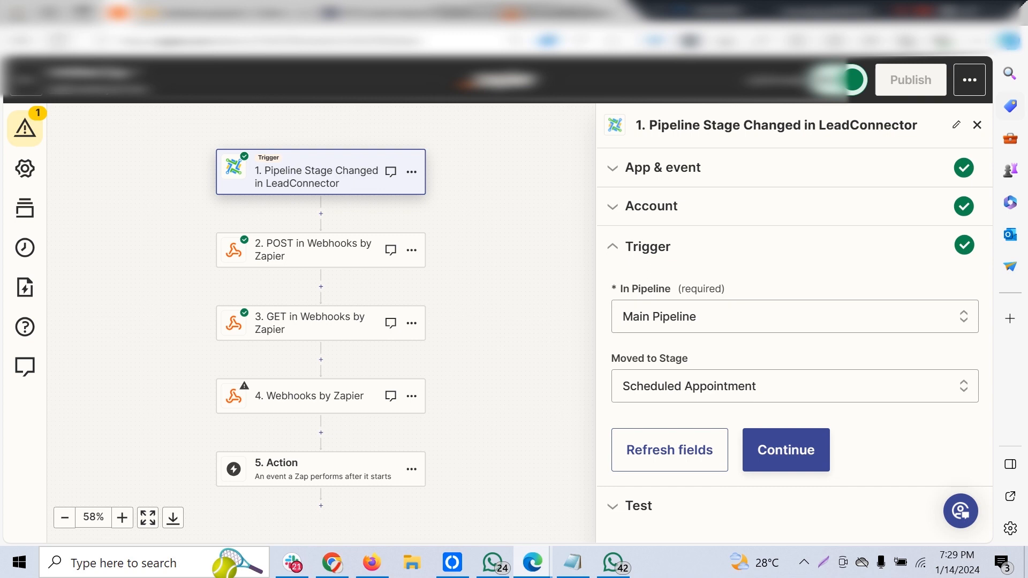
{"action": "left_click", "coordinate": [977, 125]}
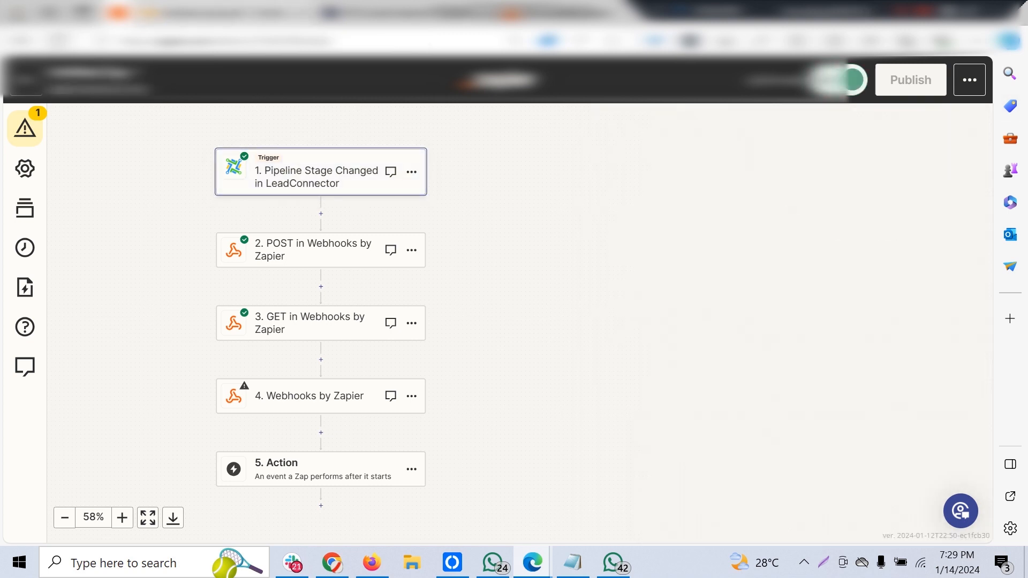
Look over the introduction of the Tripleseat Leads Endpoint article and return to the Zap.
{"action": "left_click", "coordinate": [225, 13]}
{"action": "left_click", "coordinate": [412, 13]}
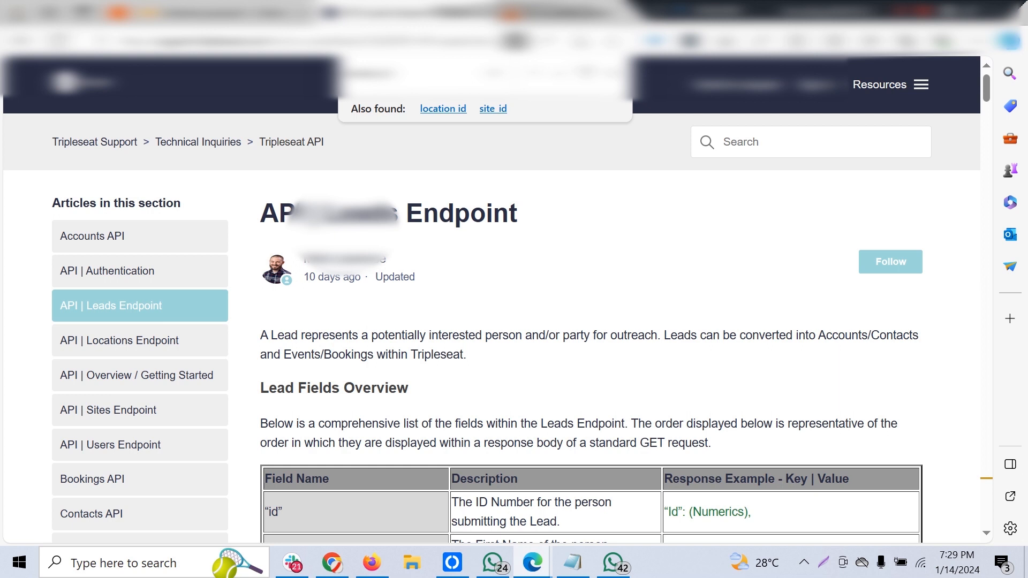
{"action": "scroll", "coordinate": [491, 300], "scroll_direction": "down", "scroll_amount": 2}
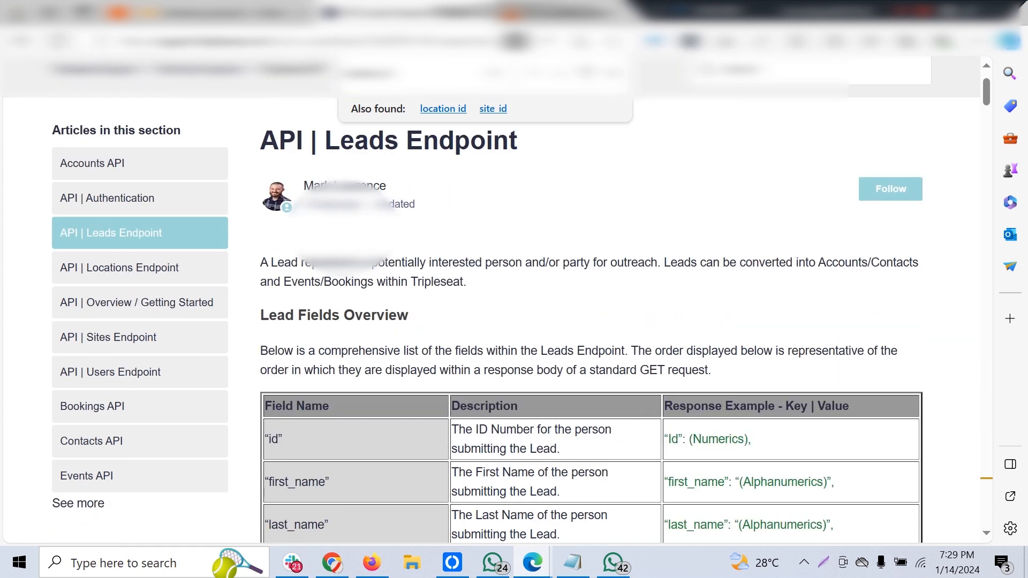
{"action": "left_click", "coordinate": [222, 12]}
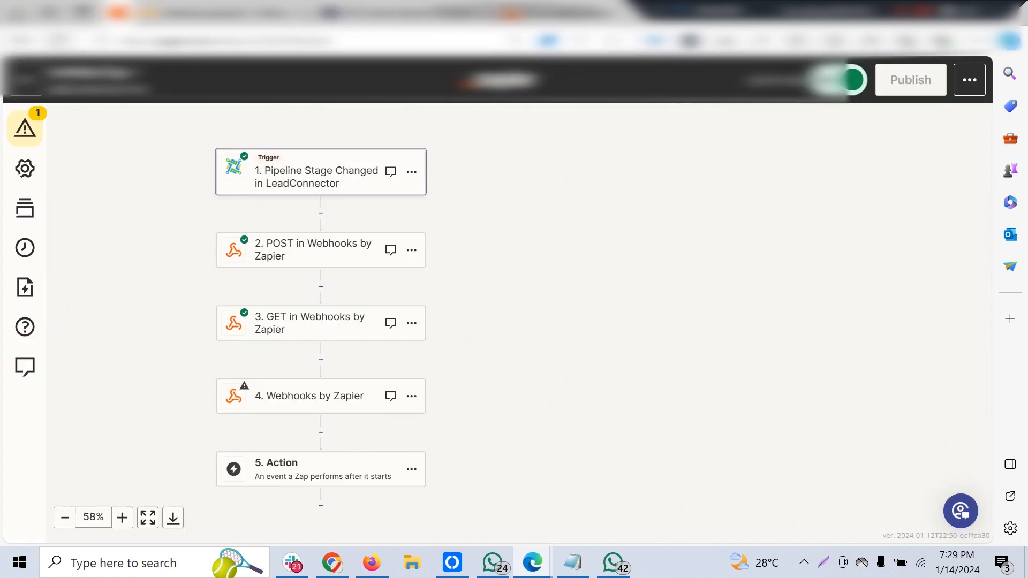
Open the action settings of the POST in Webhooks by Zapier step and inspect the public key part of the request URL.
{"action": "left_click", "coordinate": [320, 250]}
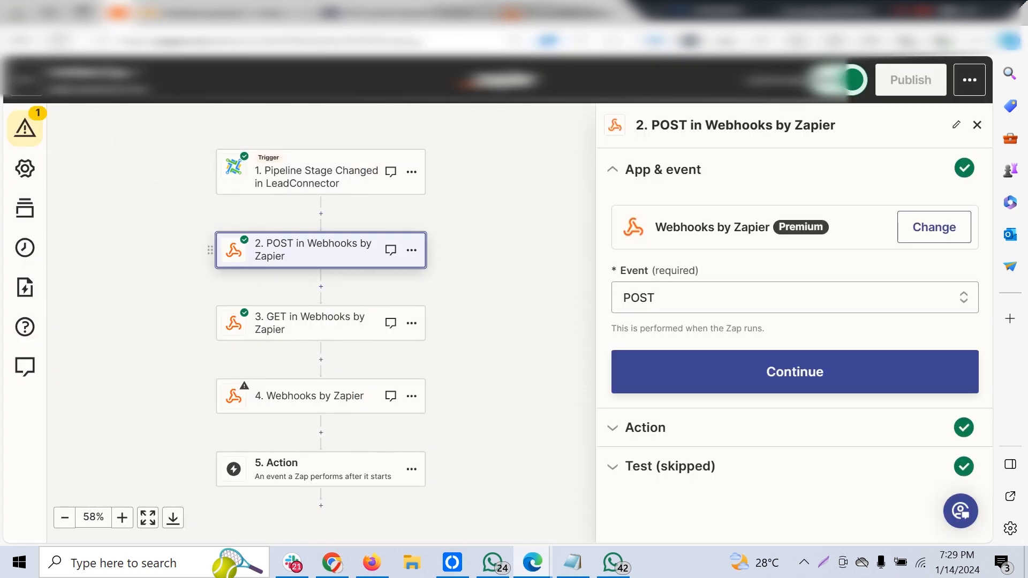
{"action": "left_click", "coordinate": [795, 372]}
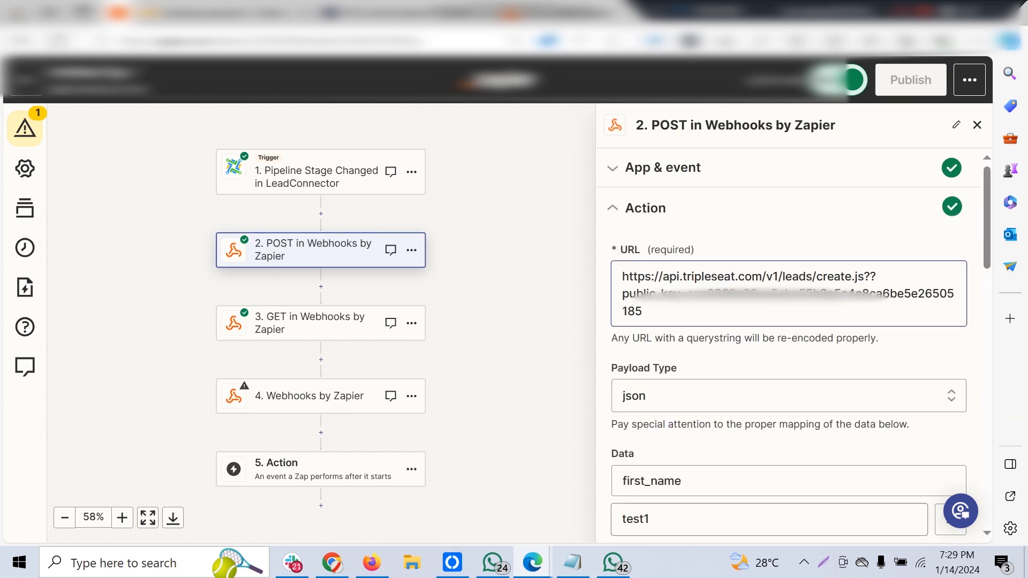
{"action": "double_click", "coordinate": [693, 294]}
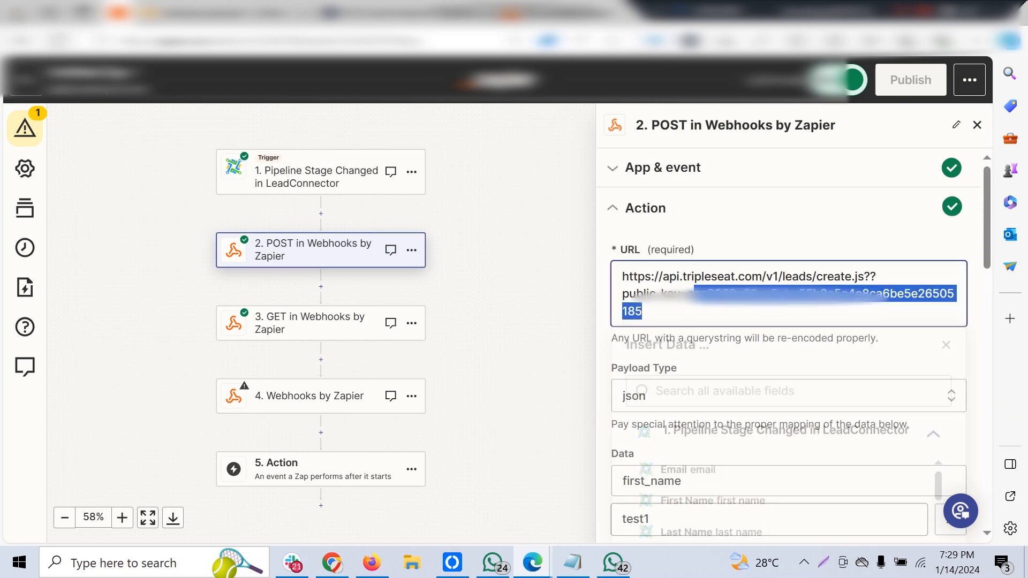
{"action": "left_click", "coordinate": [694, 294]}
{"action": "double_click", "coordinate": [694, 293]}
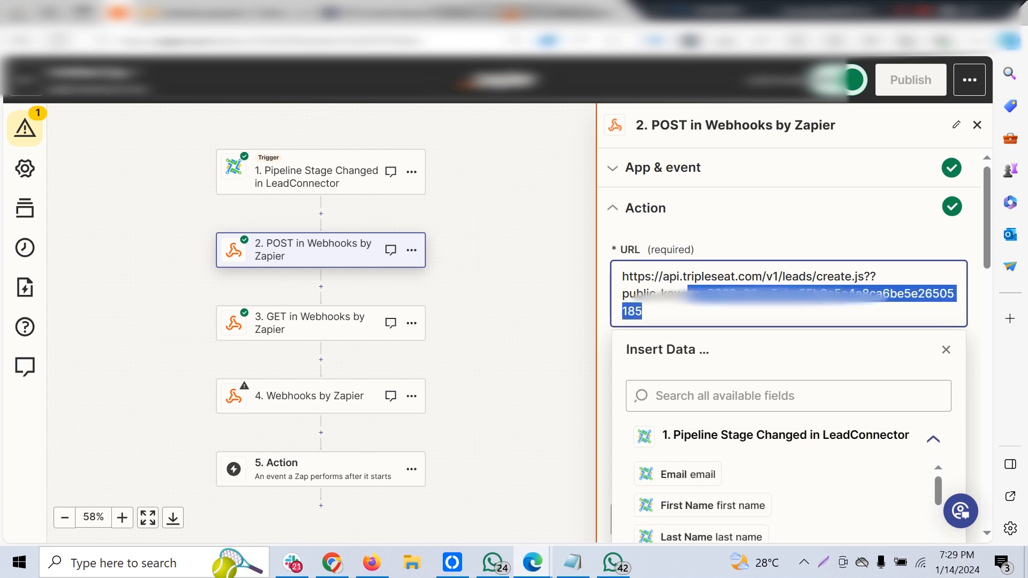
{"action": "key", "text": "Escape"}
{"action": "scroll", "coordinate": [790, 345], "scroll_direction": "down", "scroll_amount": 1}
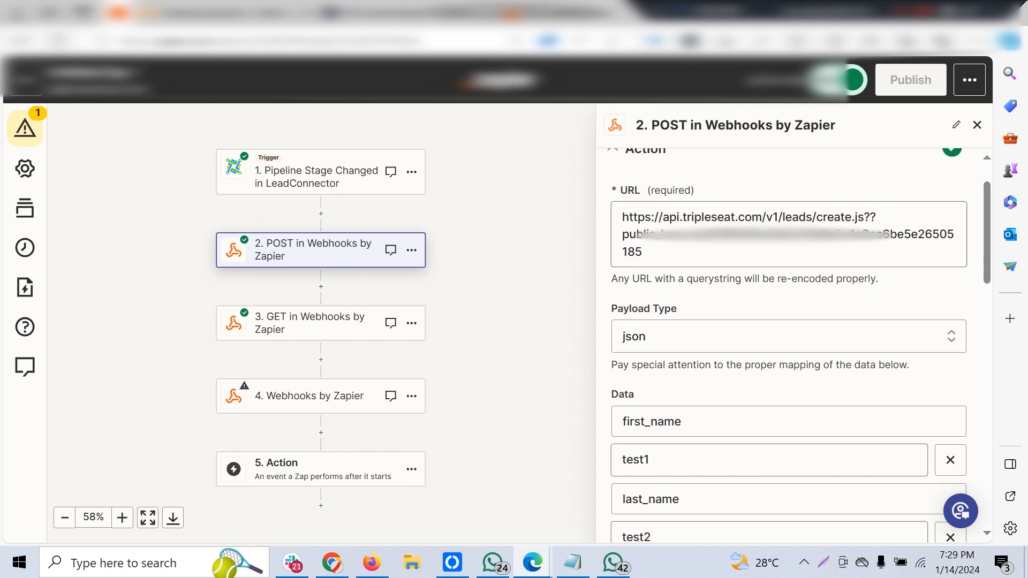
Read through the lead fields table in the Tripleseat Leads Endpoint article.
{"action": "left_click", "coordinate": [404, 13]}
{"action": "scroll", "coordinate": [589, 321], "scroll_direction": "down", "scroll_amount": 20}
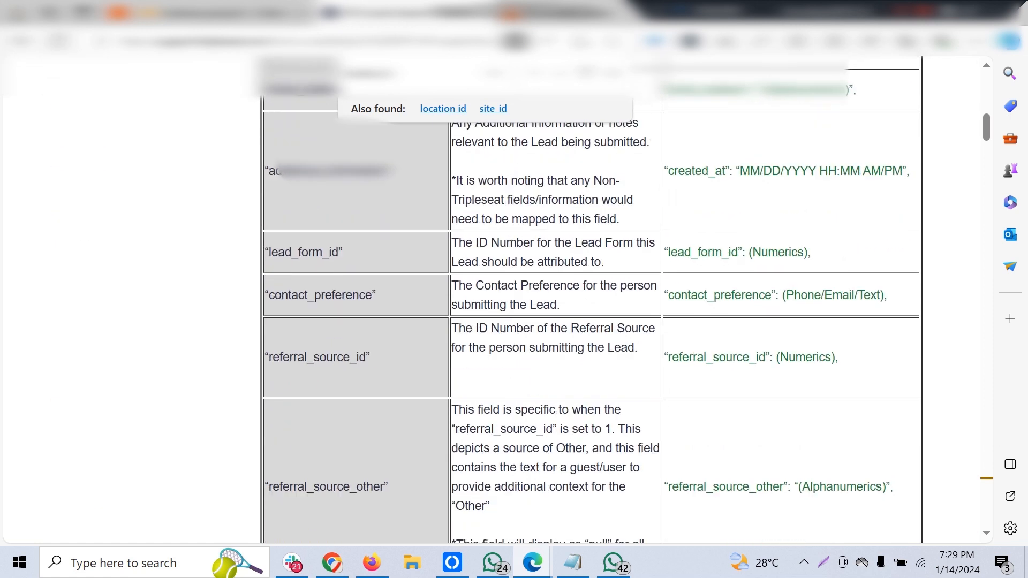
{"action": "scroll", "coordinate": [589, 322], "scroll_direction": "up", "scroll_amount": 20}
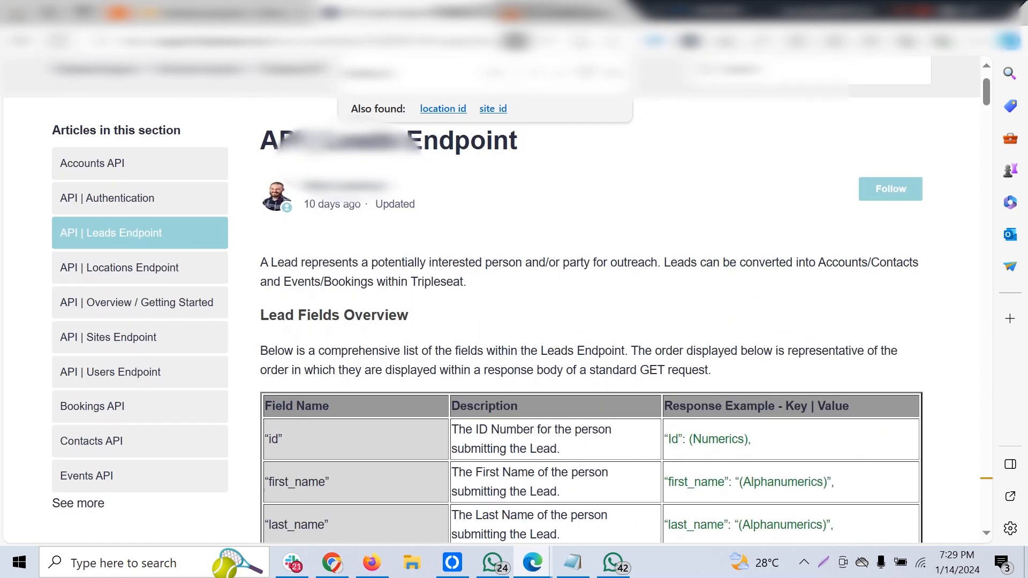
{"action": "scroll", "coordinate": [589, 321], "scroll_direction": "down", "scroll_amount": 20}
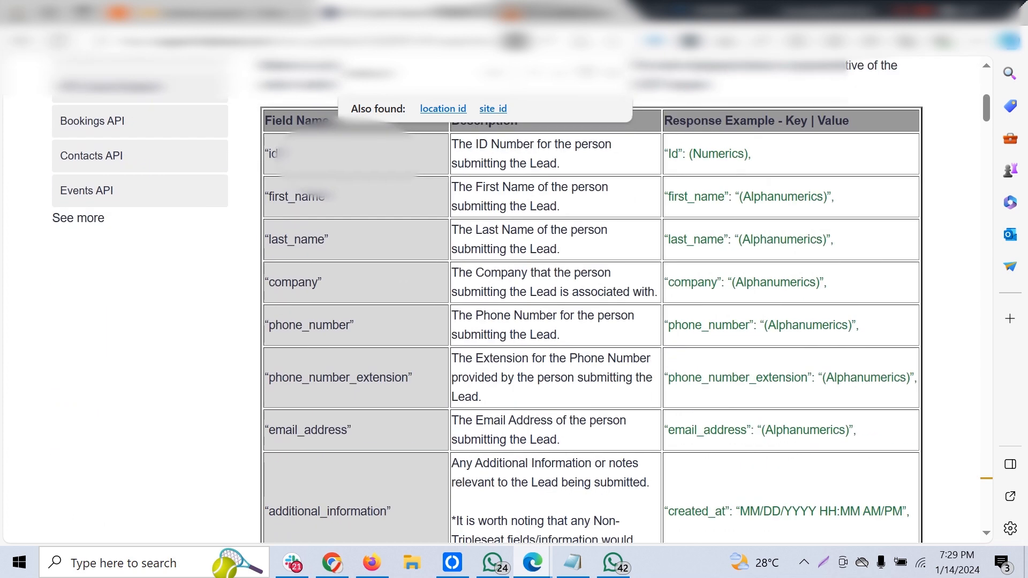
{"action": "scroll", "coordinate": [589, 321], "scroll_direction": "up", "scroll_amount": 15}
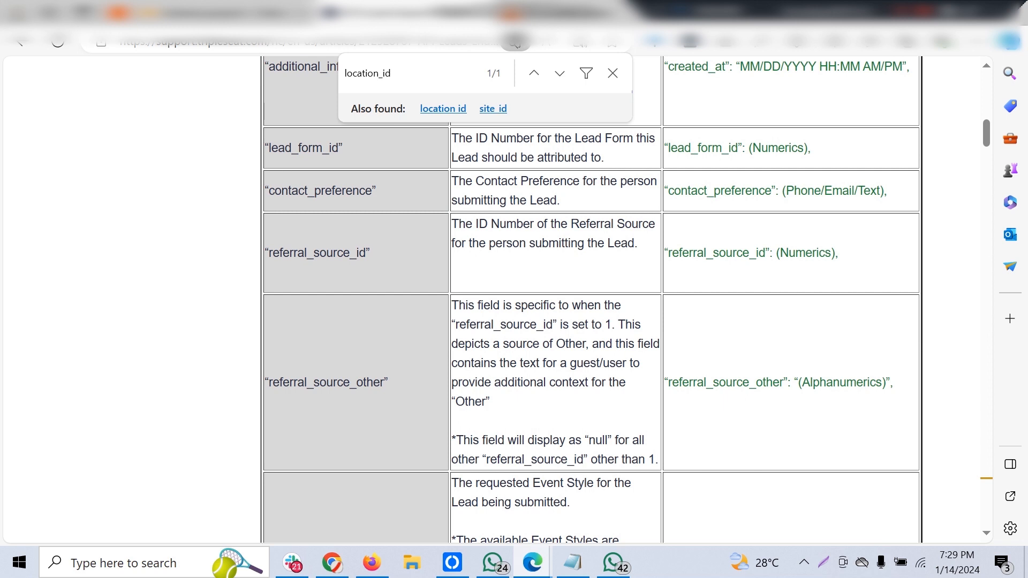
Examine the GET and DELETE request examples and the search parameters in the Leads Endpoint article.
{"action": "scroll", "coordinate": [589, 321], "scroll_direction": "down", "scroll_amount": 20}
{"action": "scroll", "coordinate": [589, 321], "scroll_direction": "up", "scroll_amount": 6}
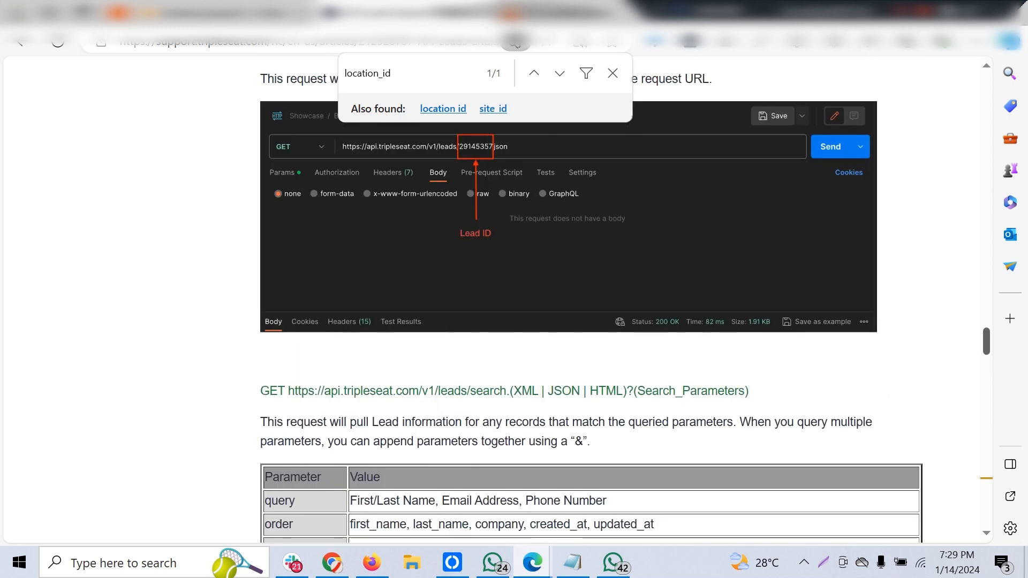
{"action": "scroll", "coordinate": [589, 321], "scroll_direction": "down", "scroll_amount": 2}
{"action": "scroll", "coordinate": [589, 321], "scroll_direction": "down", "scroll_amount": 3}
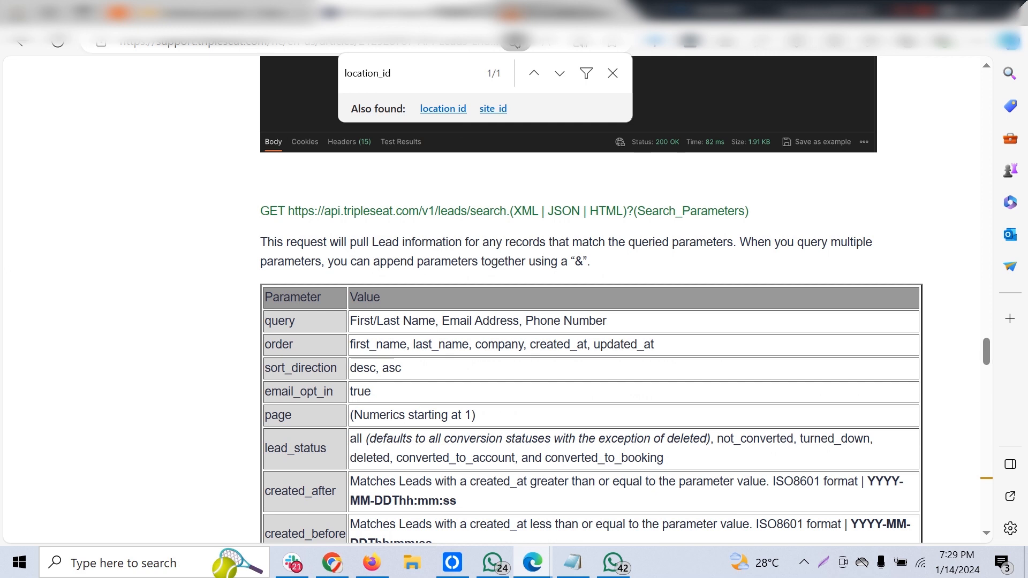
{"action": "scroll", "coordinate": [589, 321], "scroll_direction": "down", "scroll_amount": 1}
{"action": "scroll", "coordinate": [589, 322], "scroll_direction": "up", "scroll_amount": 4}
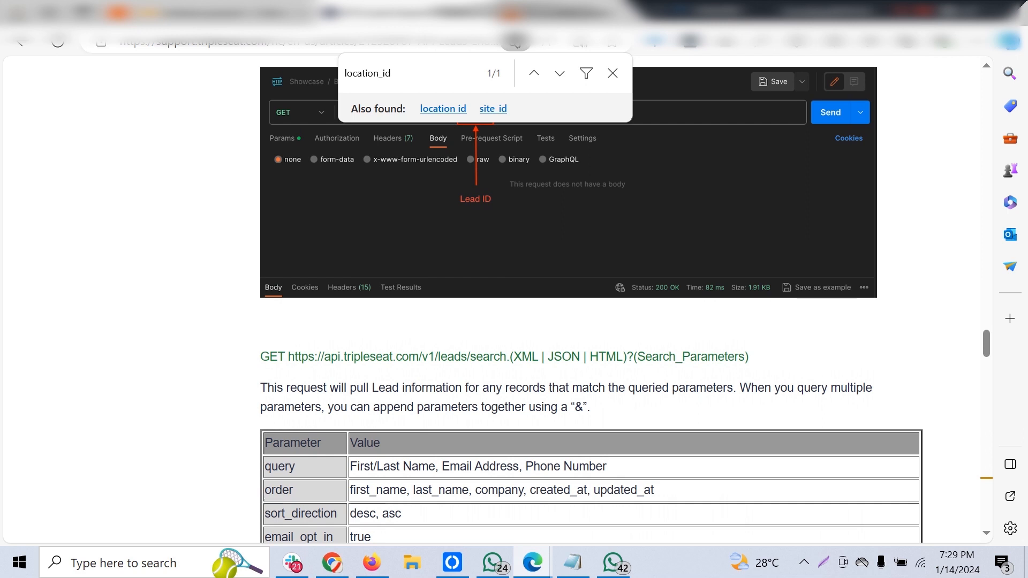
{"action": "left_click_drag", "start_coordinate": [294, 356], "coordinate": [476, 356]}
{"action": "scroll", "coordinate": [476, 357], "scroll_direction": "up", "scroll_amount": 8}
{"action": "scroll", "coordinate": [589, 300], "scroll_direction": "down", "scroll_amount": 1}
{"action": "scroll", "coordinate": [589, 300], "scroll_direction": "up", "scroll_amount": 6}
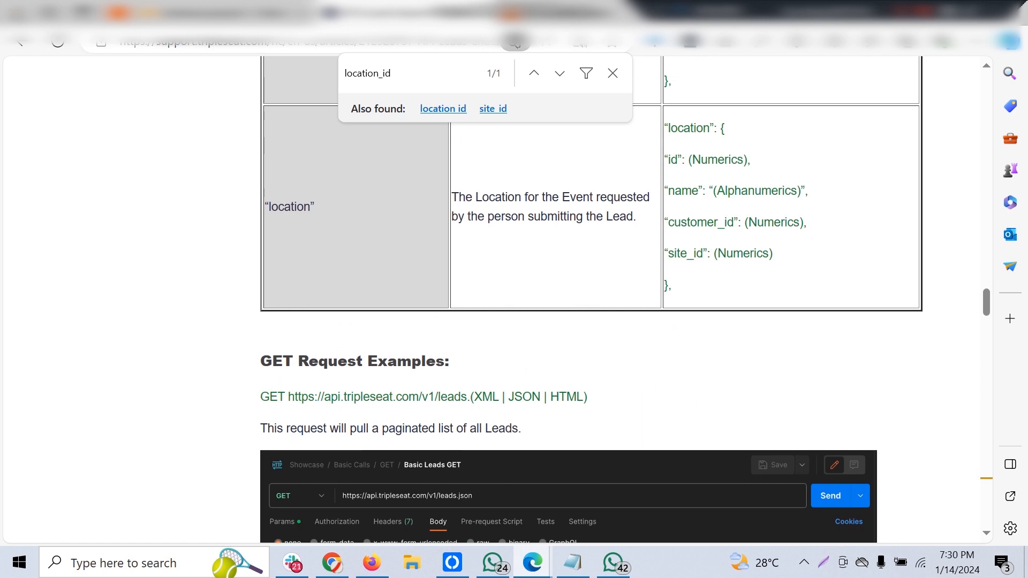
{"action": "scroll", "coordinate": [589, 300], "scroll_direction": "down", "scroll_amount": 3}
{"action": "scroll", "coordinate": [589, 300], "scroll_direction": "down", "scroll_amount": 20}
{"action": "scroll", "coordinate": [589, 300], "scroll_direction": "up", "scroll_amount": 4}
{"action": "scroll", "coordinate": [589, 300], "scroll_direction": "up", "scroll_amount": 3}
{"action": "scroll", "coordinate": [588, 299], "scroll_direction": "down", "scroll_amount": 6}
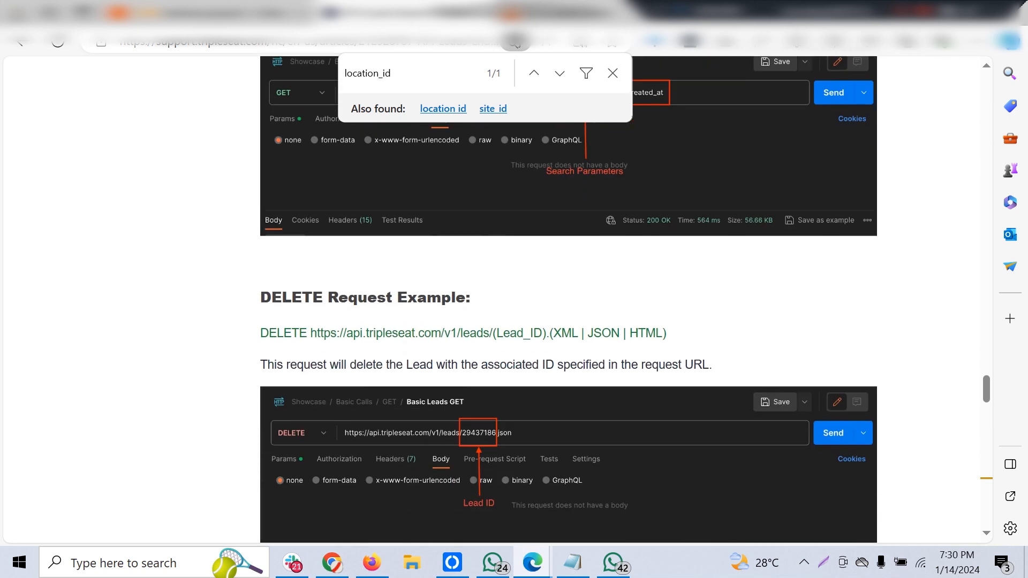
Return to the Zap and view the available payload types of the POST webhook step, keeping json selected.
{"action": "left_click", "coordinate": [225, 13]}
{"action": "left_click", "coordinate": [117, 13]}
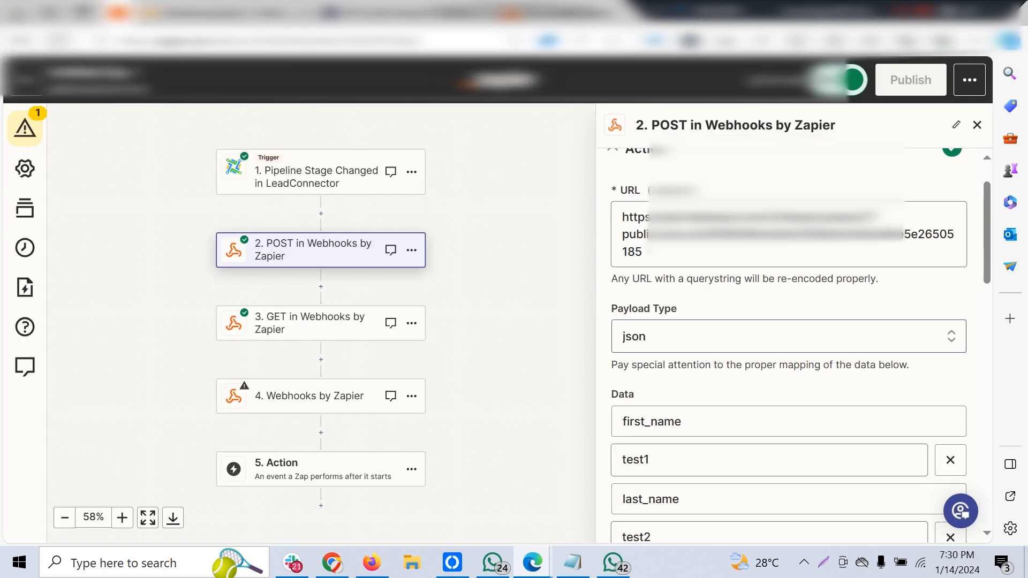
{"action": "left_click", "coordinate": [789, 336]}
{"action": "scroll", "coordinate": [789, 343], "scroll_direction": "down", "scroll_amount": 1}
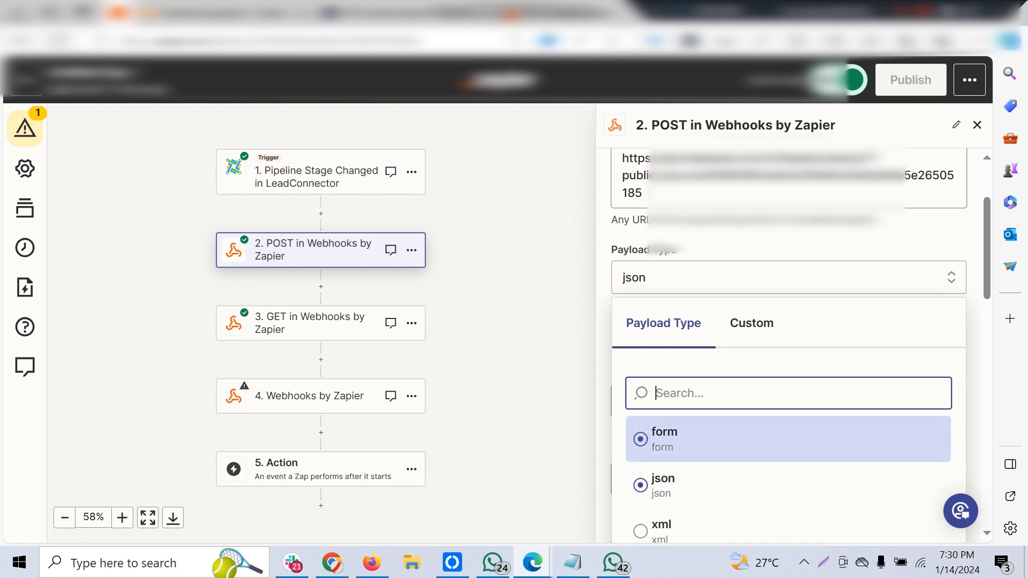
{"action": "key", "text": "Escape"}
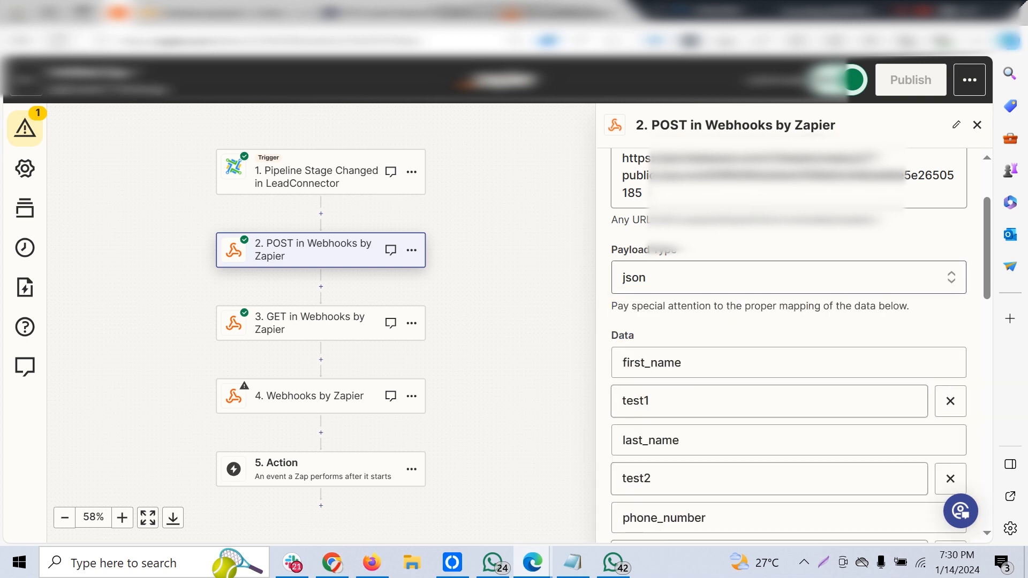
Examine the POST step's data key-value pairs from first_name through location_id.
{"action": "scroll", "coordinate": [789, 321], "scroll_direction": "down", "scroll_amount": 1}
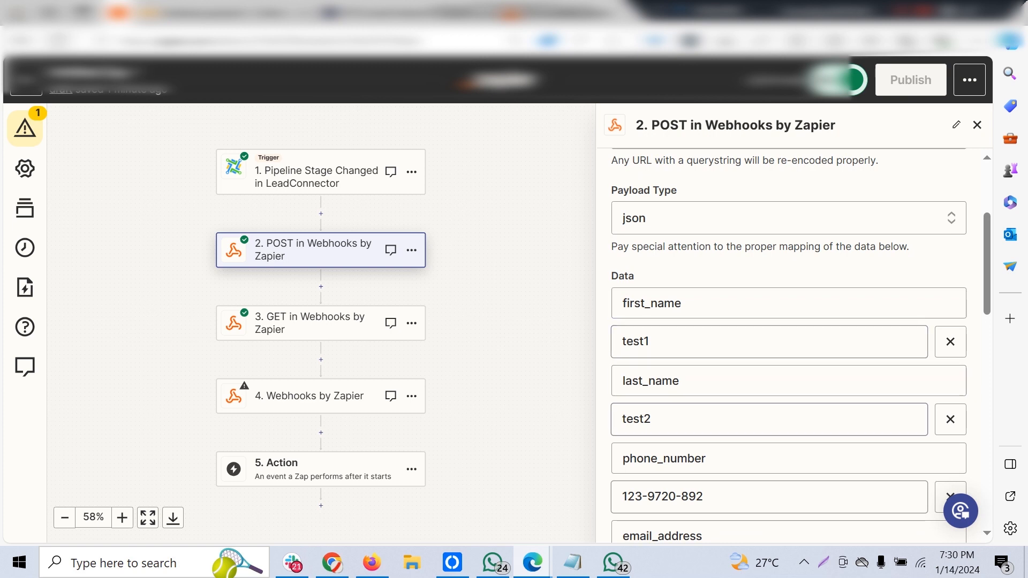
{"action": "scroll", "coordinate": [789, 407], "scroll_direction": "down", "scroll_amount": 1}
{"action": "scroll", "coordinate": [788, 343], "scroll_direction": "down", "scroll_amount": 1}
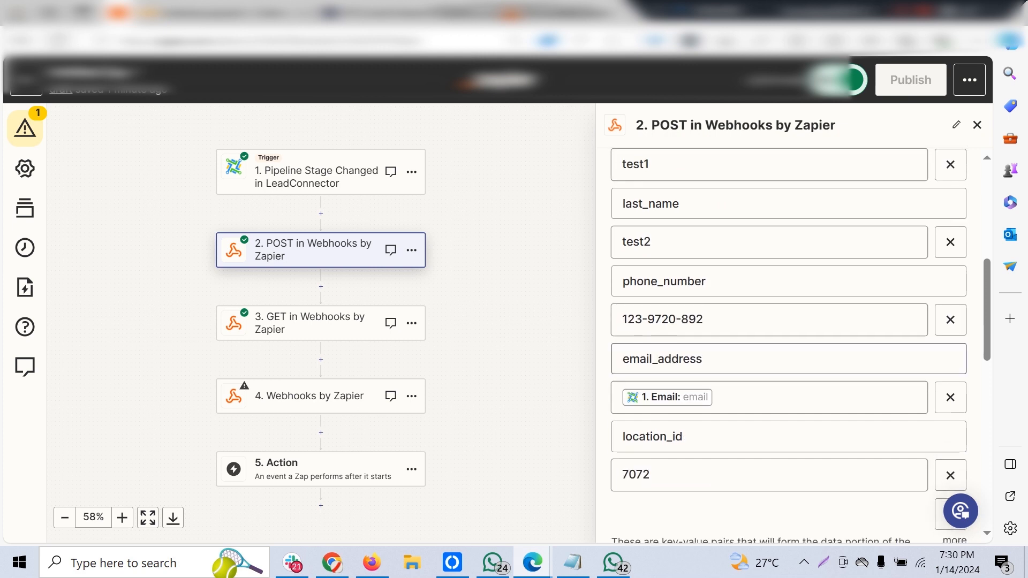
{"action": "scroll", "coordinate": [770, 398], "scroll_direction": "up", "scroll_amount": 2}
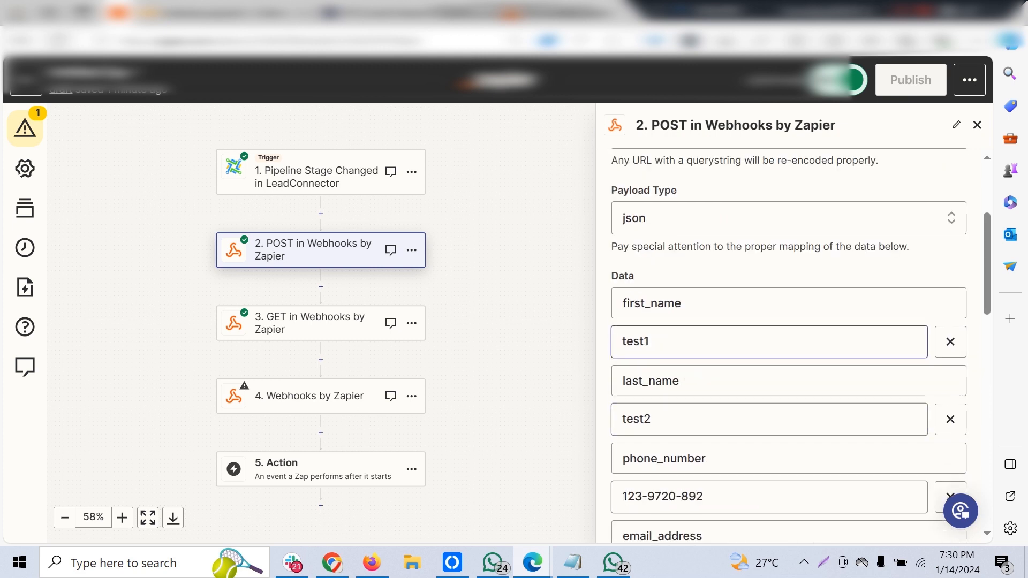
{"action": "left_click", "coordinate": [769, 342]}
{"action": "key", "text": "Escape"}
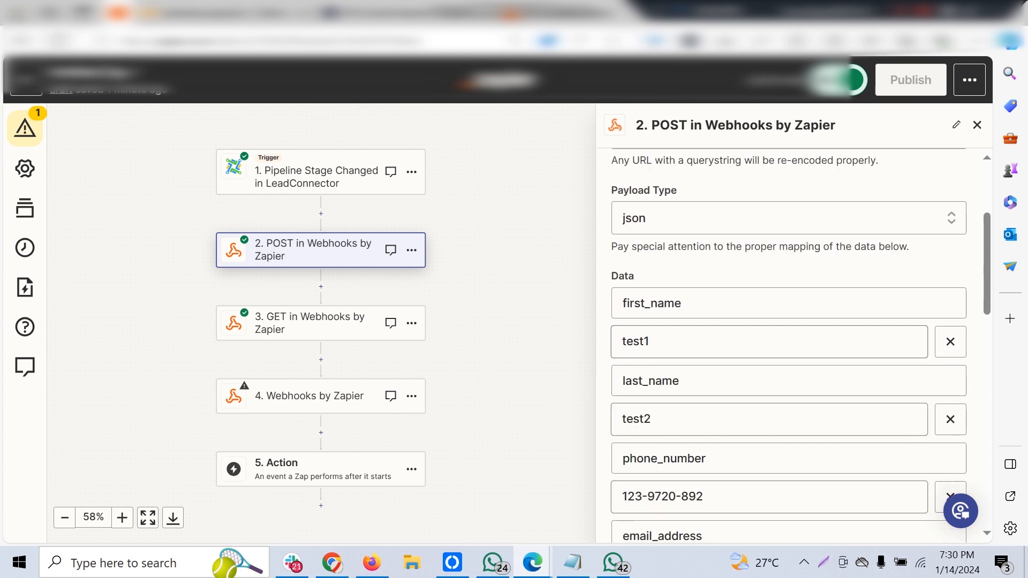
{"action": "scroll", "coordinate": [789, 342], "scroll_direction": "down", "scroll_amount": 5}
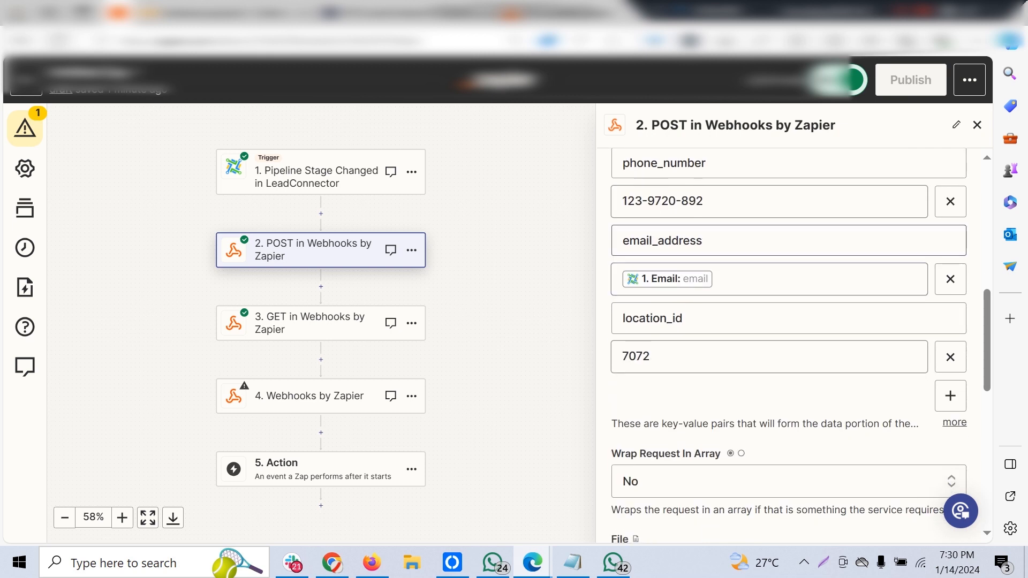
Browse the LeadConnector trigger fields that can be inserted as the email_address value, and place the cursor in the phone_number key.
{"action": "left_click", "coordinate": [771, 279]}
{"action": "scroll", "coordinate": [763, 461], "scroll_direction": "down", "scroll_amount": 2}
{"action": "scroll", "coordinate": [762, 473], "scroll_direction": "down", "scroll_amount": 1}
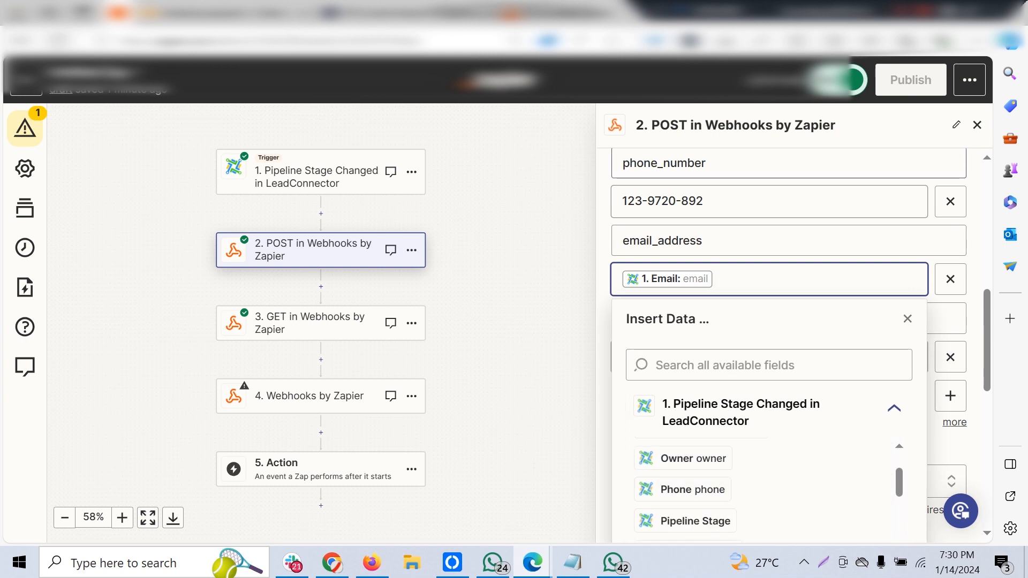
{"action": "left_click", "coordinate": [706, 163]}
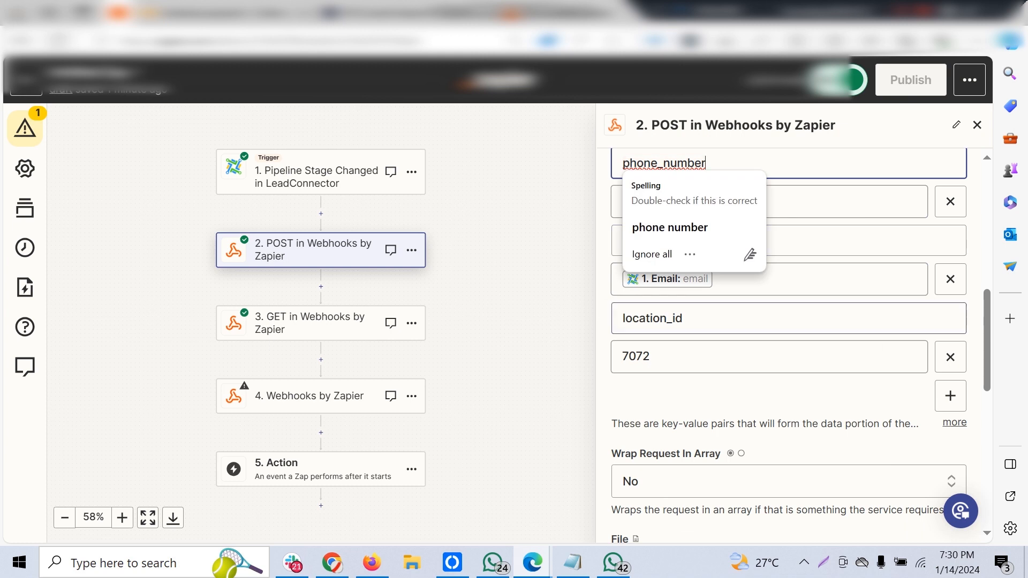
Search the Leads Endpoint article for "location_" and read the note on when the Location ID must be included.
{"action": "left_click", "coordinate": [405, 13]}
{"action": "scroll", "coordinate": [498, 300], "scroll_direction": "down", "scroll_amount": 5}
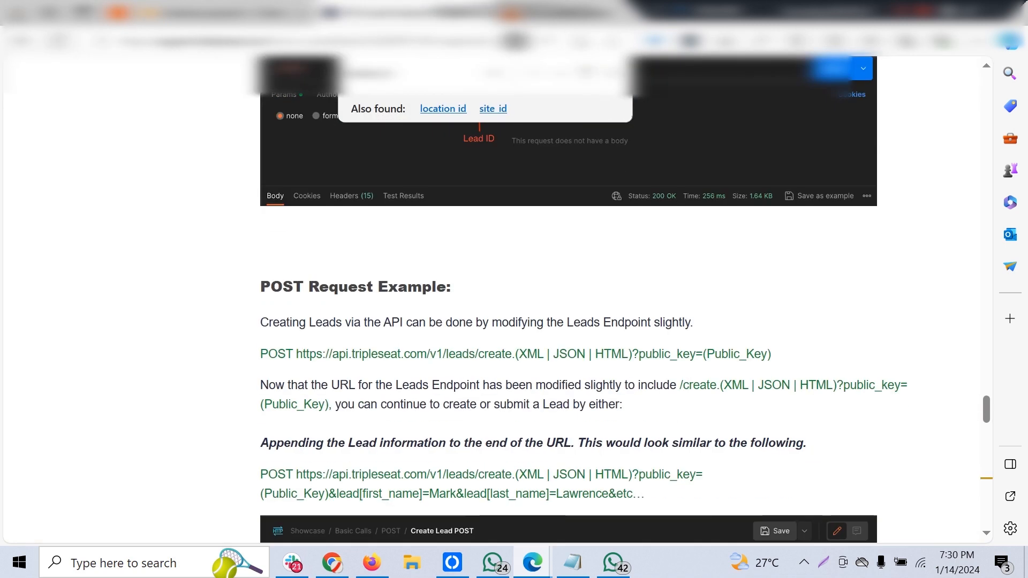
{"action": "key", "text": "ctrl+f"}
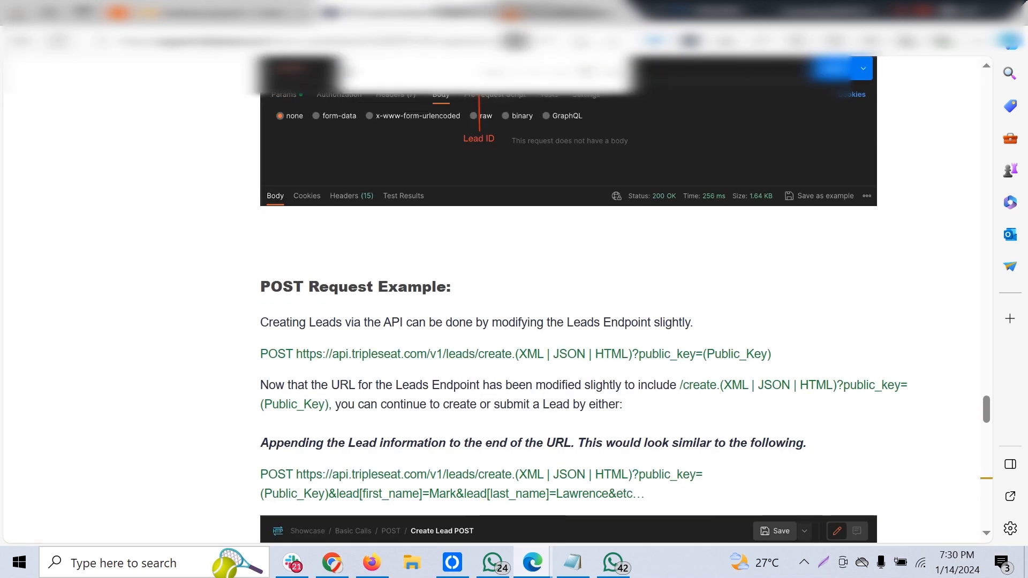
{"action": "type", "text": "location_"}
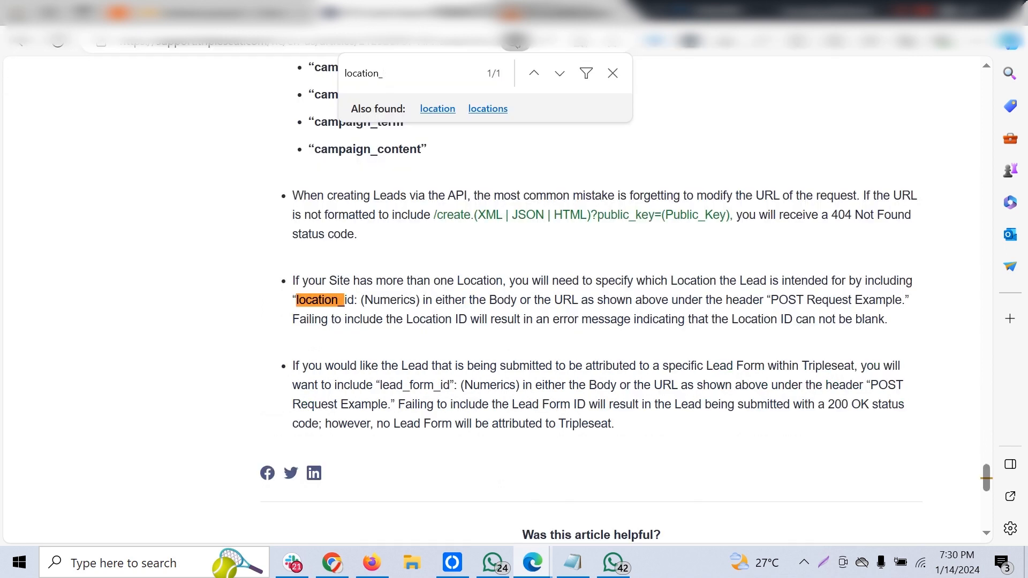
{"action": "left_click_drag", "start_coordinate": [541, 281], "coordinate": [905, 281]}
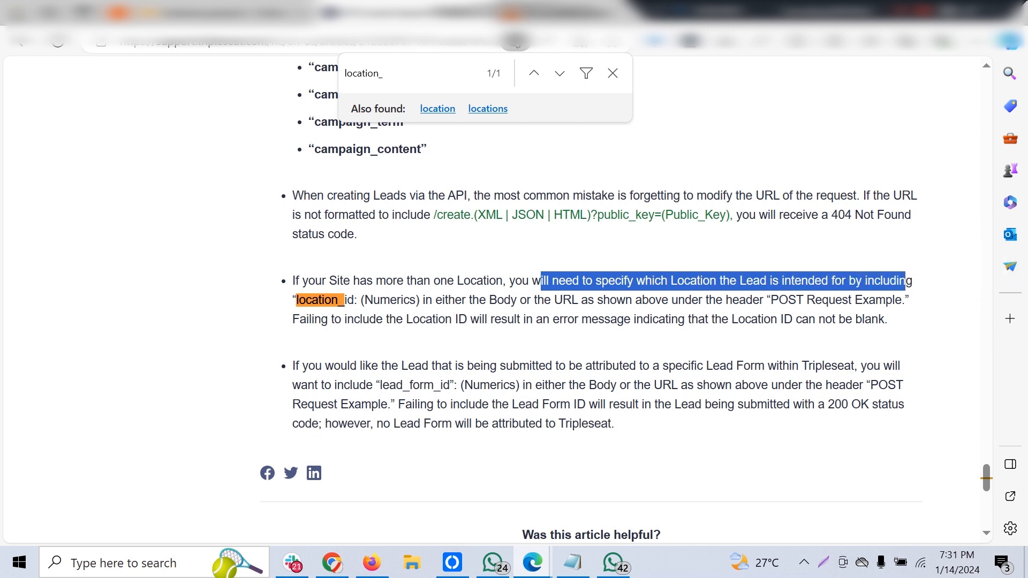
{"action": "left_click_drag", "start_coordinate": [423, 300], "coordinate": [889, 320]}
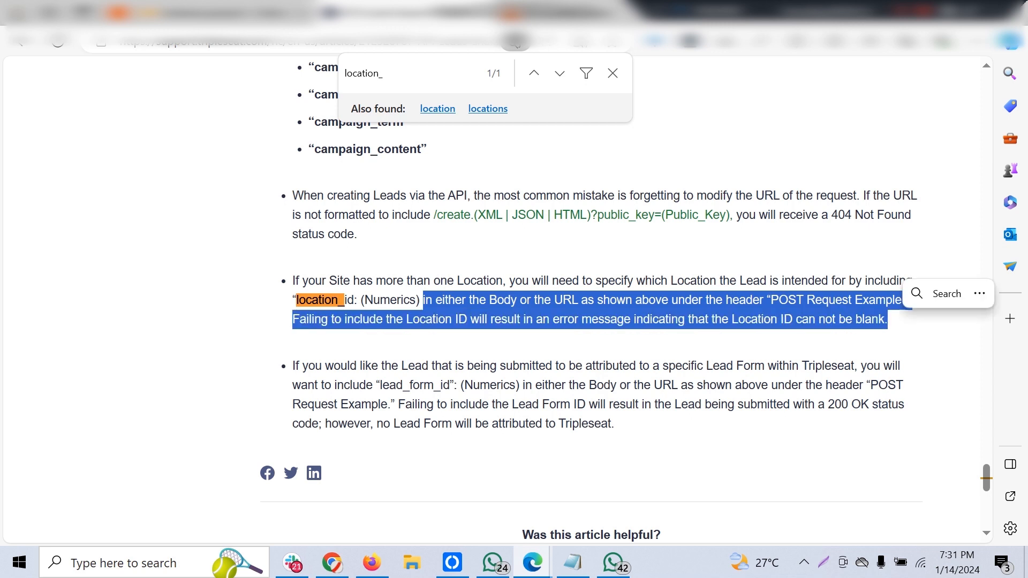
{"action": "left_click_drag", "start_coordinate": [715, 319], "coordinate": [888, 320]}
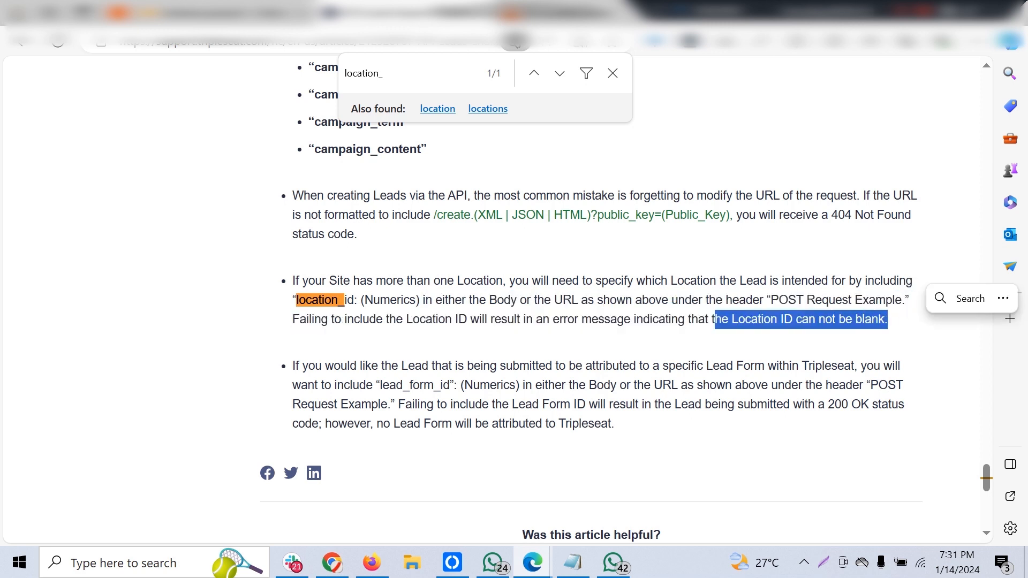
Return to the Zap and examine the POST step's Wrap Request In Array, File, Unflatten, Basic Auth and Headers settings.
{"action": "left_click", "coordinate": [225, 13]}
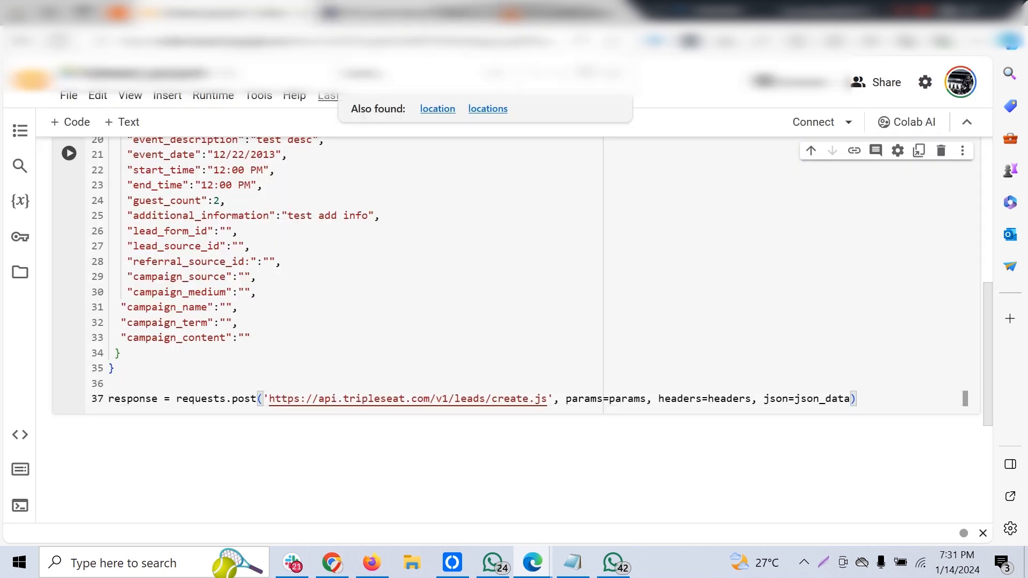
{"action": "left_click", "coordinate": [406, 13]}
{"action": "left_click", "coordinate": [118, 12]}
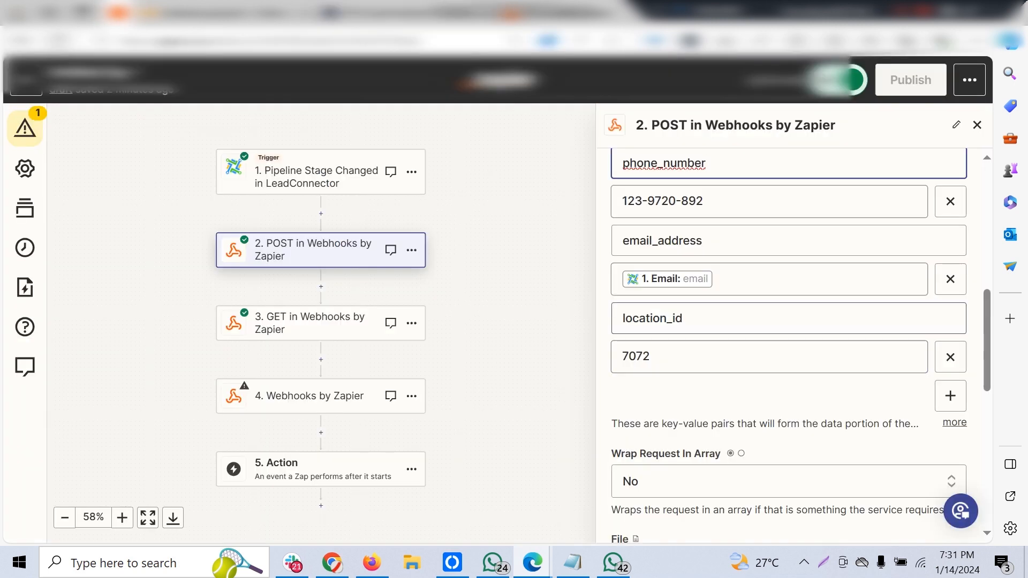
{"action": "scroll", "coordinate": [789, 348], "scroll_direction": "up", "scroll_amount": 3}
{"action": "scroll", "coordinate": [788, 348], "scroll_direction": "down", "scroll_amount": 4}
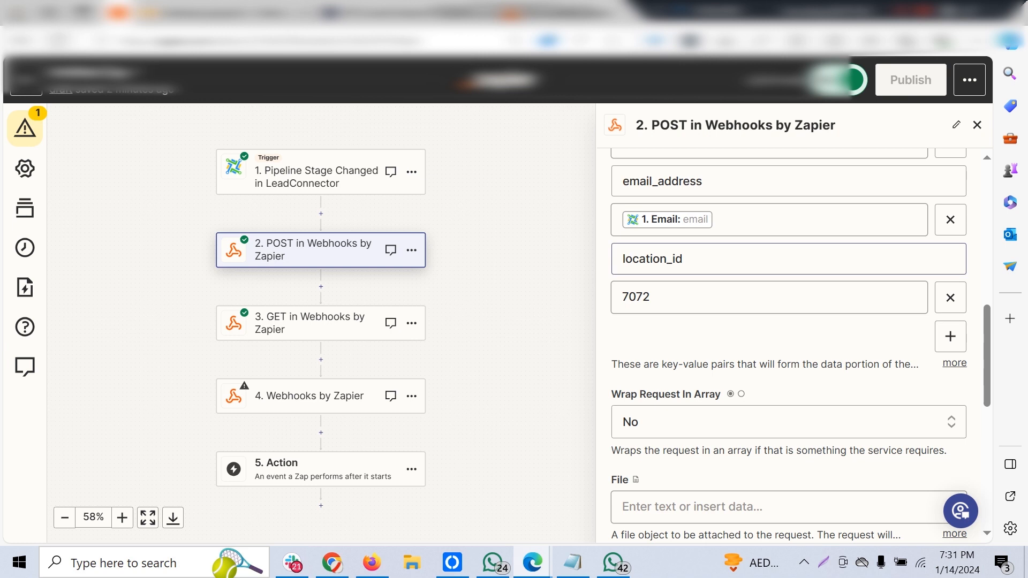
{"action": "scroll", "coordinate": [787, 268], "scroll_direction": "down", "scroll_amount": 5}
{"action": "scroll", "coordinate": [787, 321], "scroll_direction": "down", "scroll_amount": 1}
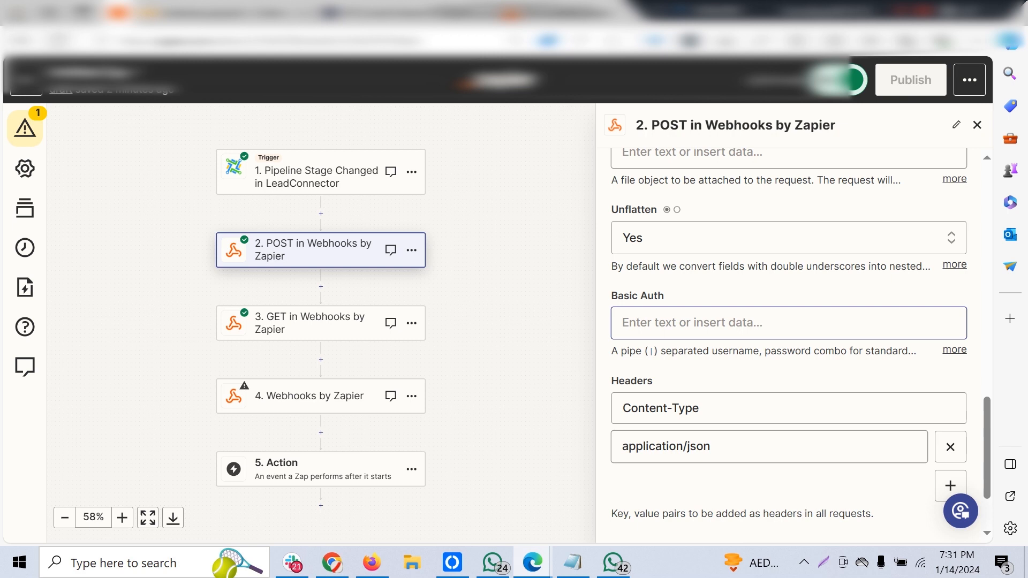
{"action": "scroll", "coordinate": [800, 346], "scroll_direction": "down", "scroll_amount": 1}
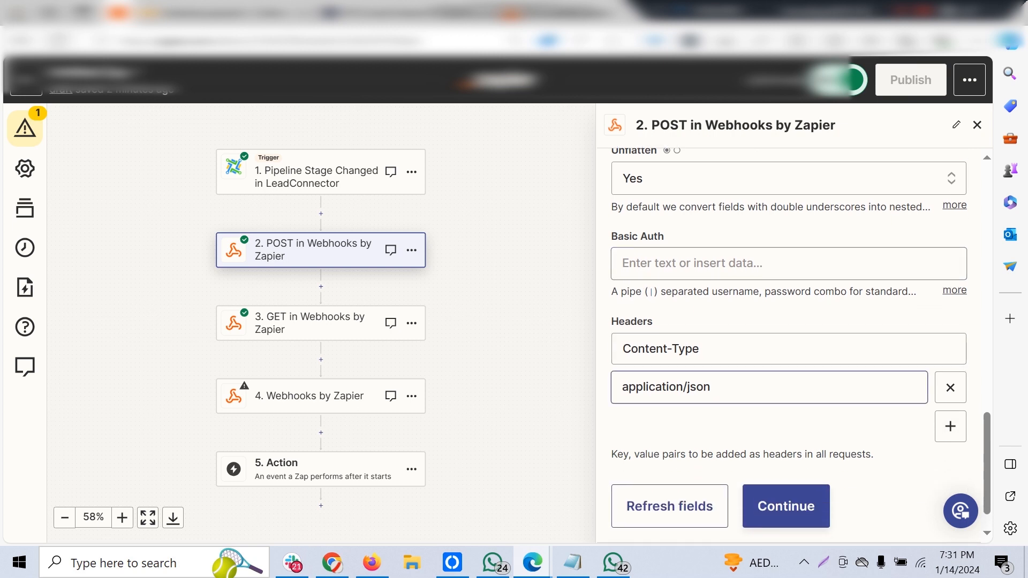
{"action": "scroll", "coordinate": [792, 345], "scroll_direction": "up", "scroll_amount": 4}
{"action": "scroll", "coordinate": [792, 345], "scroll_direction": "down", "scroll_amount": 3}
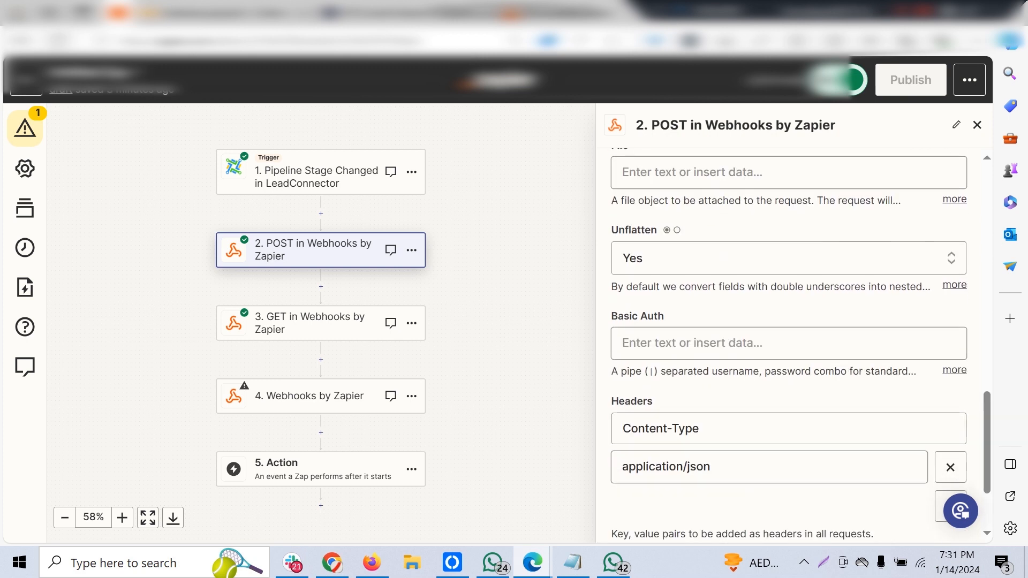
{"action": "scroll", "coordinate": [789, 345], "scroll_direction": "up", "scroll_amount": 3}
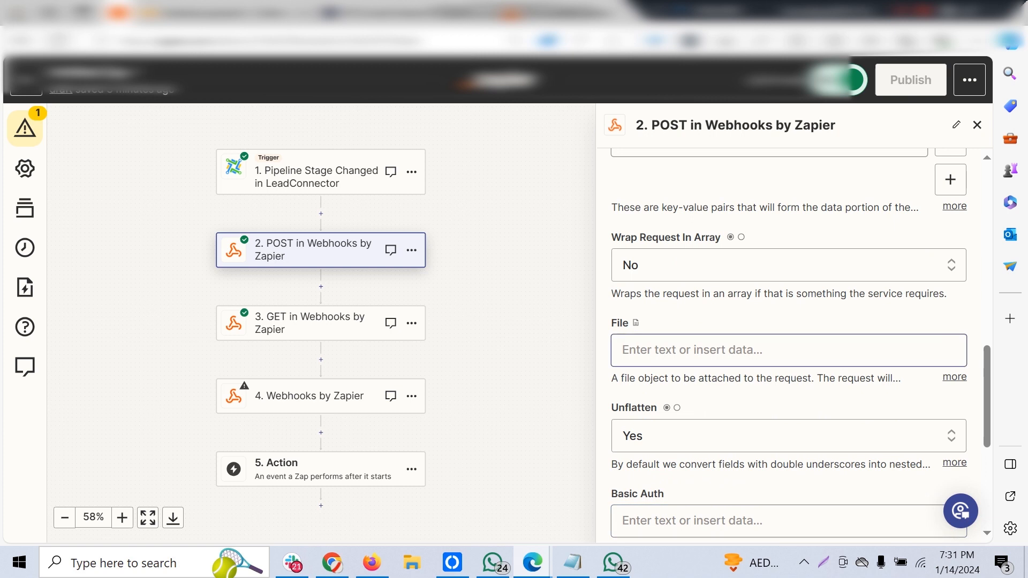
{"action": "scroll", "coordinate": [791, 345], "scroll_direction": "down", "scroll_amount": 5}
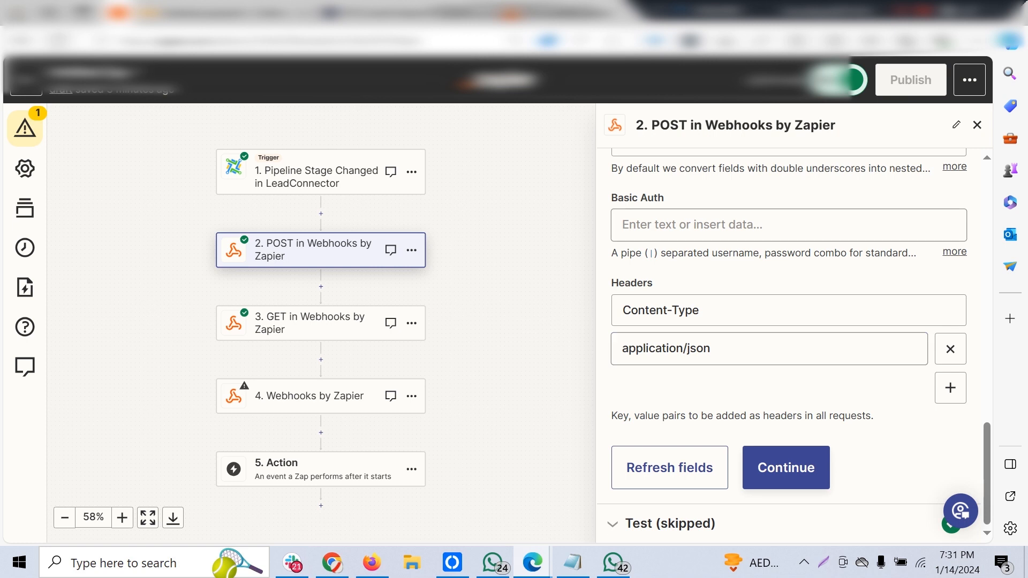
{"action": "scroll", "coordinate": [791, 346], "scroll_direction": "up", "scroll_amount": 5}
{"action": "scroll", "coordinate": [791, 345], "scroll_direction": "up", "scroll_amount": 6}
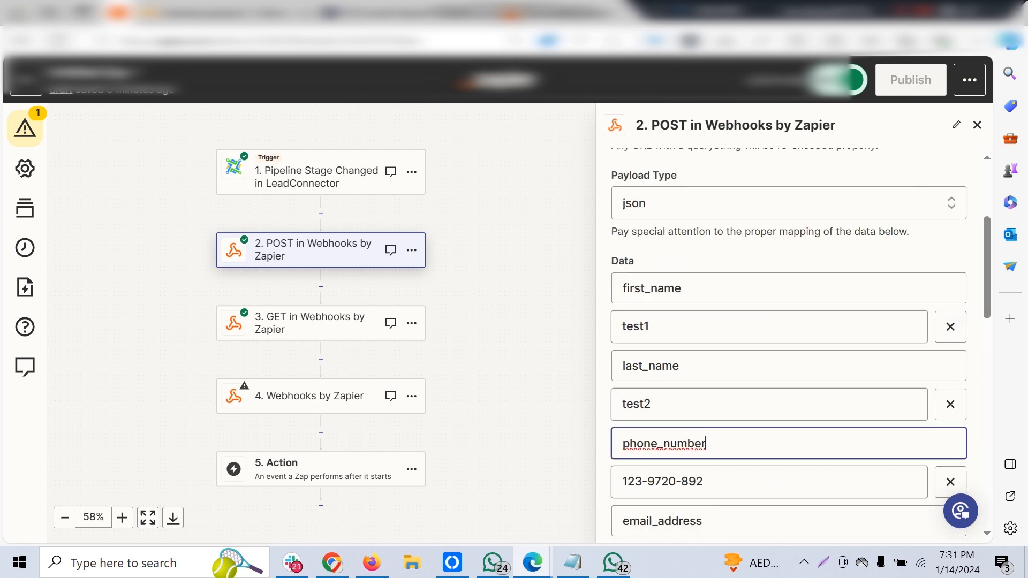
Replace the phone_number value in the POST step's data with the Phone field from the LeadConnector trigger.
{"action": "scroll", "coordinate": [792, 345], "scroll_direction": "down", "scroll_amount": 2}
{"action": "scroll", "coordinate": [791, 346], "scroll_direction": "down", "scroll_amount": 5}
{"action": "scroll", "coordinate": [791, 346], "scroll_direction": "up", "scroll_amount": 3}
{"action": "key", "text": "Tab"}
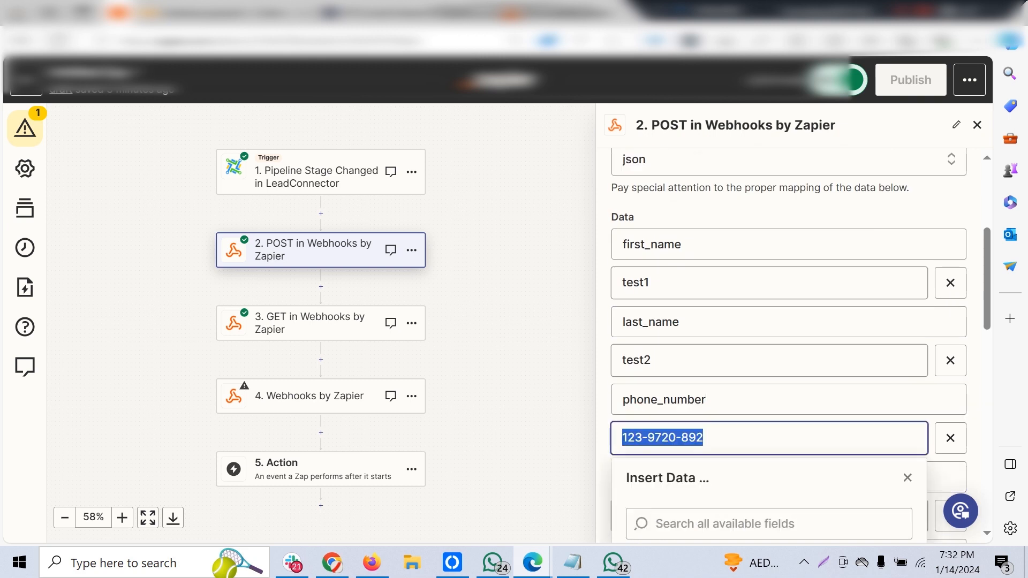
{"action": "key", "text": "BackSpace"}
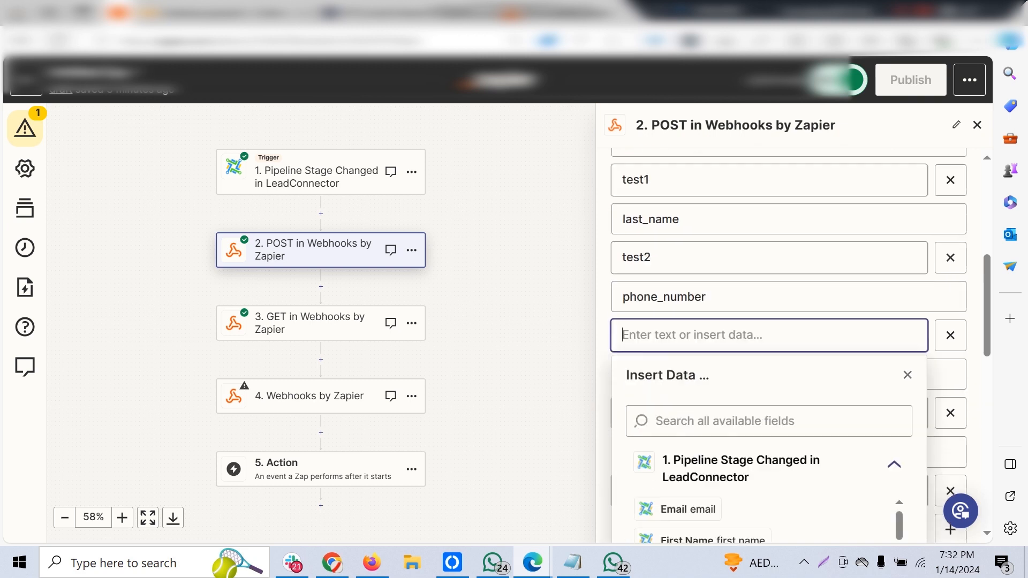
{"action": "scroll", "coordinate": [760, 450], "scroll_direction": "down", "scroll_amount": 2}
{"action": "left_click", "coordinate": [692, 440]}
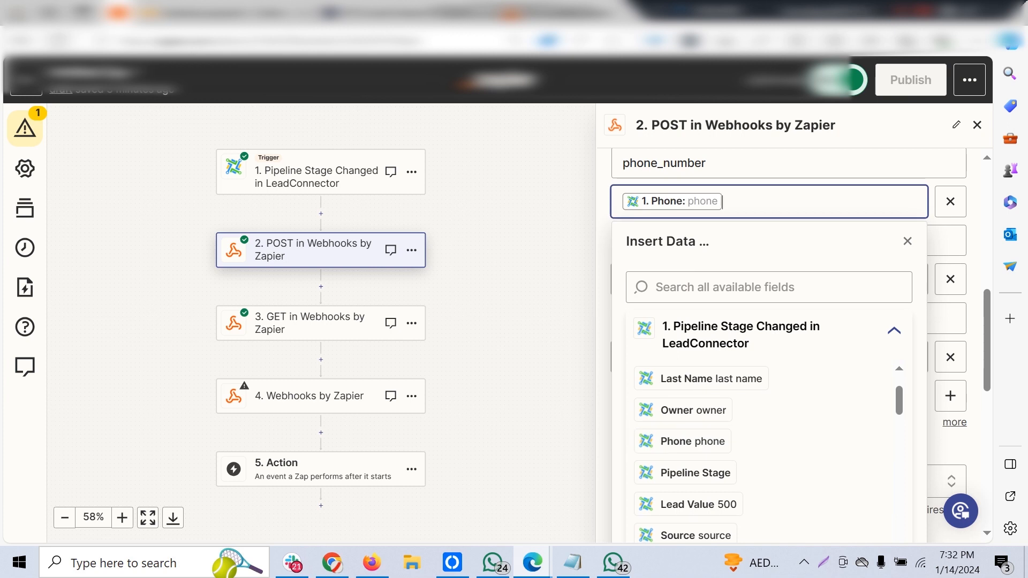
{"action": "left_click", "coordinate": [771, 165]}
{"action": "scroll", "coordinate": [771, 182], "scroll_direction": "up", "scroll_amount": 2}
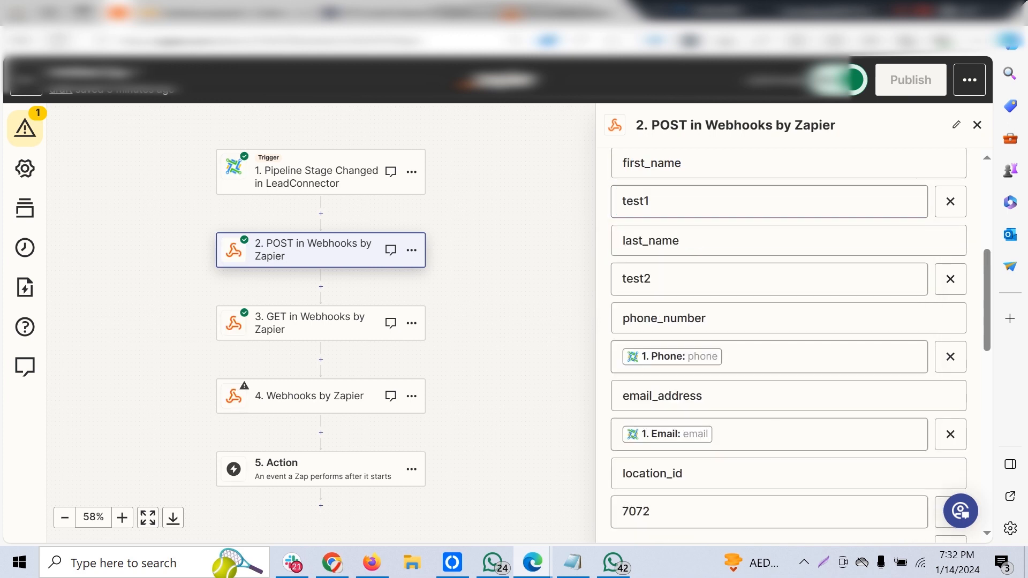
Accept the POST step's action settings and continue to its test section.
{"action": "scroll", "coordinate": [771, 279], "scroll_direction": "down", "scroll_amount": 4}
{"action": "scroll", "coordinate": [794, 346], "scroll_direction": "down", "scroll_amount": 5}
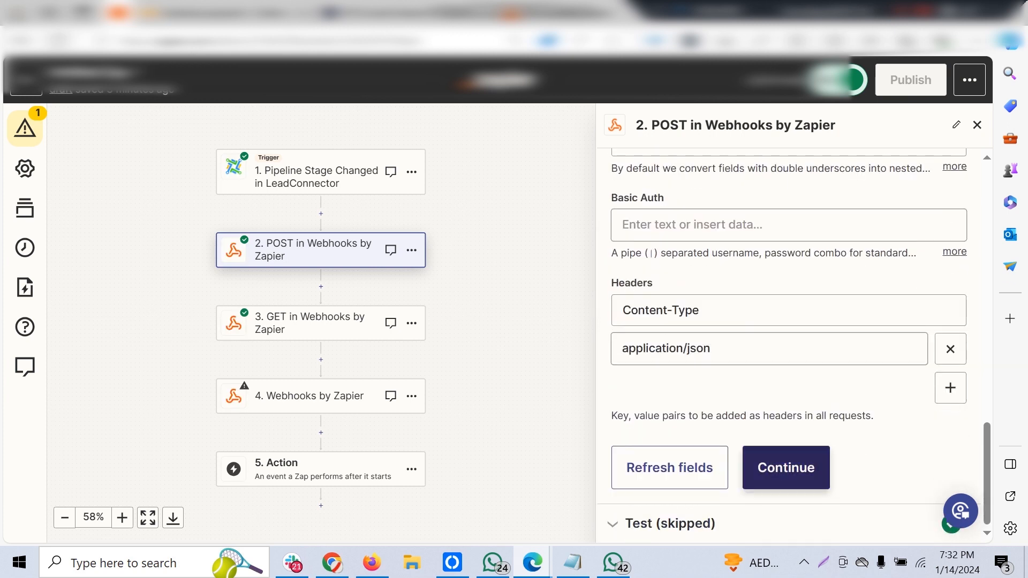
{"action": "left_click", "coordinate": [786, 467]}
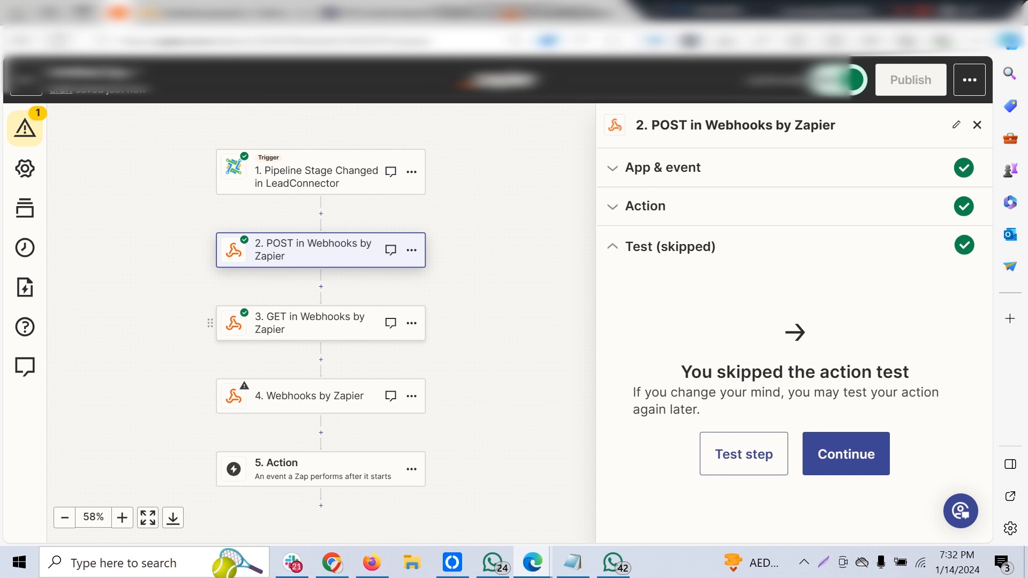
Open the third step's webhook settings, keep GET as the event, and continue to its action settings.
{"action": "left_click", "coordinate": [310, 323]}
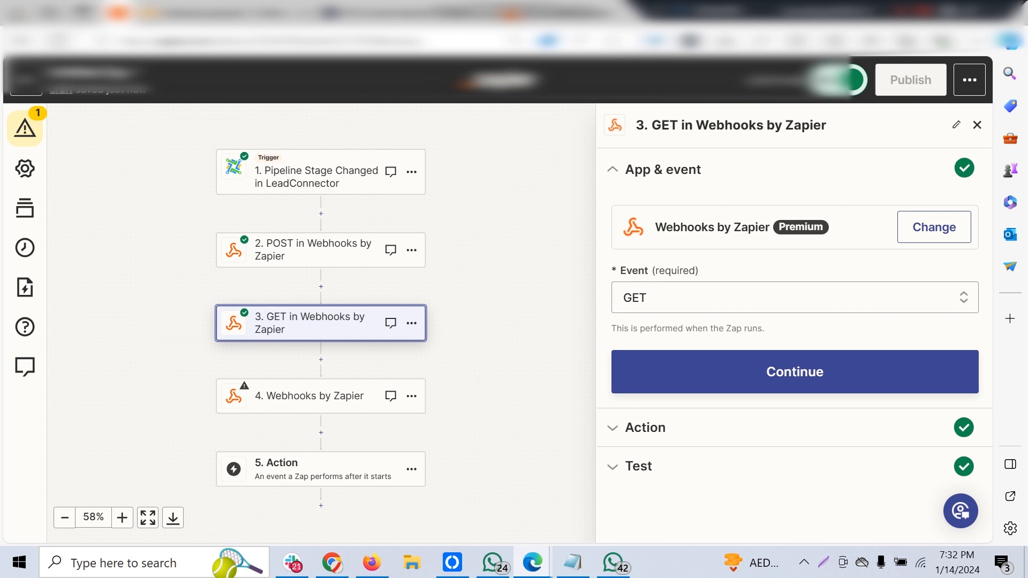
{"action": "left_click", "coordinate": [794, 298]}
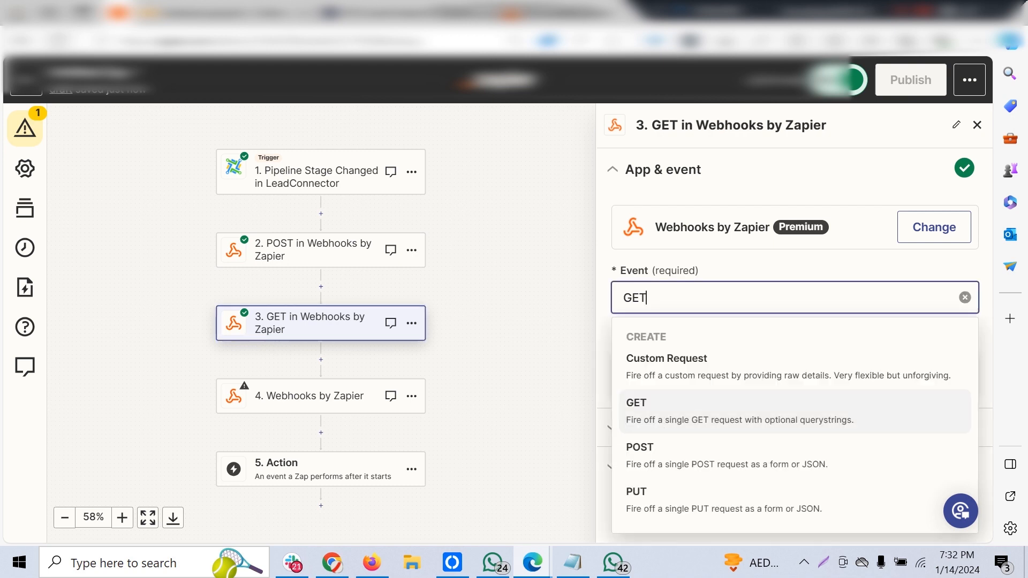
{"action": "left_click", "coordinate": [795, 412]}
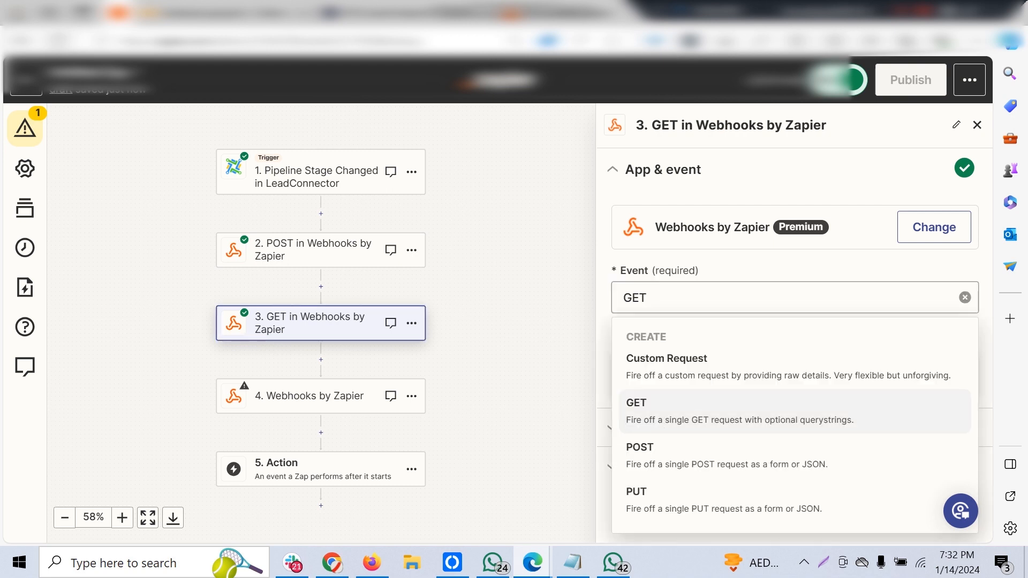
{"action": "left_click", "coordinate": [794, 372]}
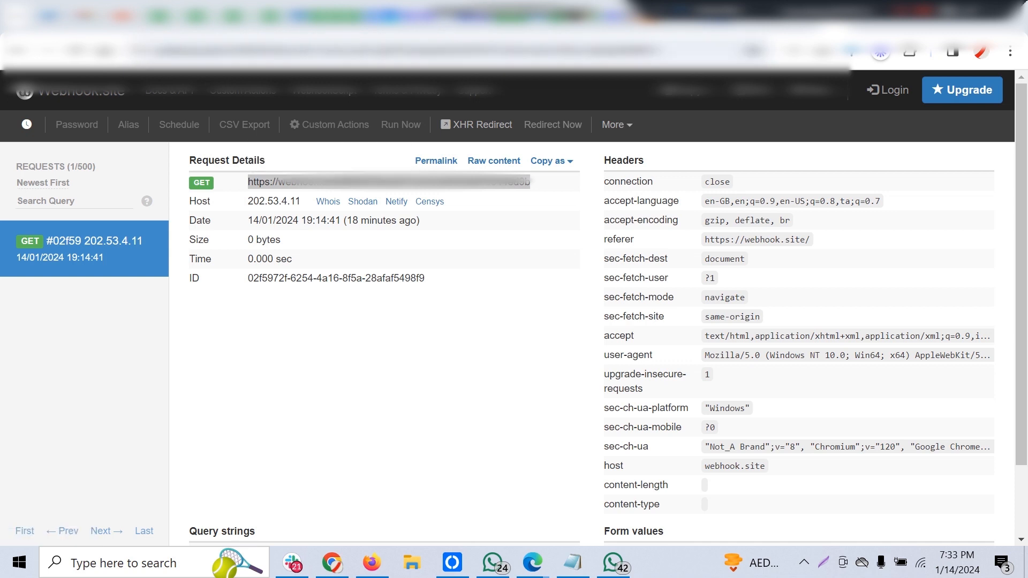
Return from Webhook.site to the Zap and replace the GET step's URL with the copied Webhook.site URL.
{"action": "mouse_move", "coordinate": [532, 562]}
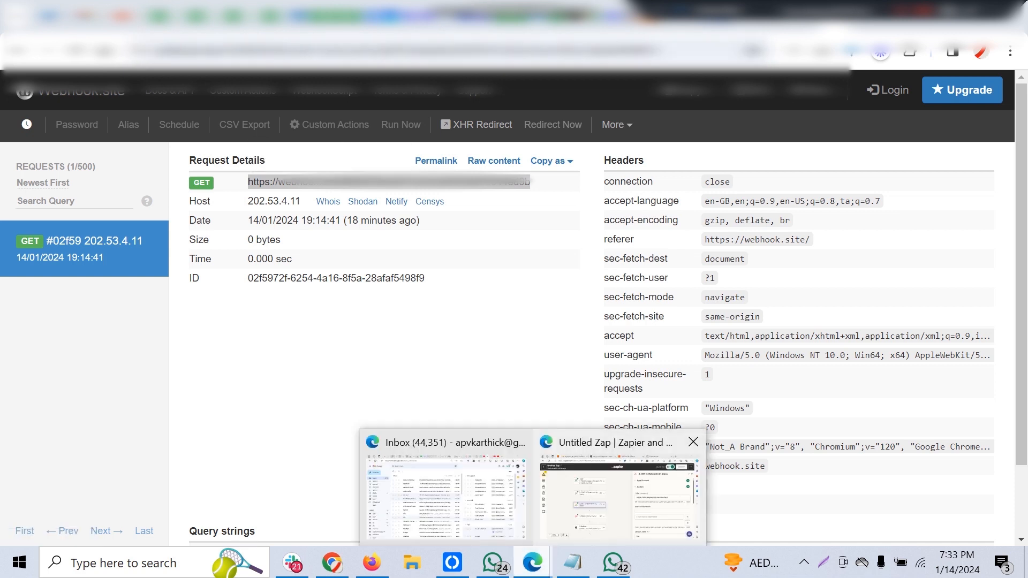
{"action": "left_click", "coordinate": [615, 493]}
{"action": "left_click_drag", "start_coordinate": [830, 277], "coordinate": [617, 276]}
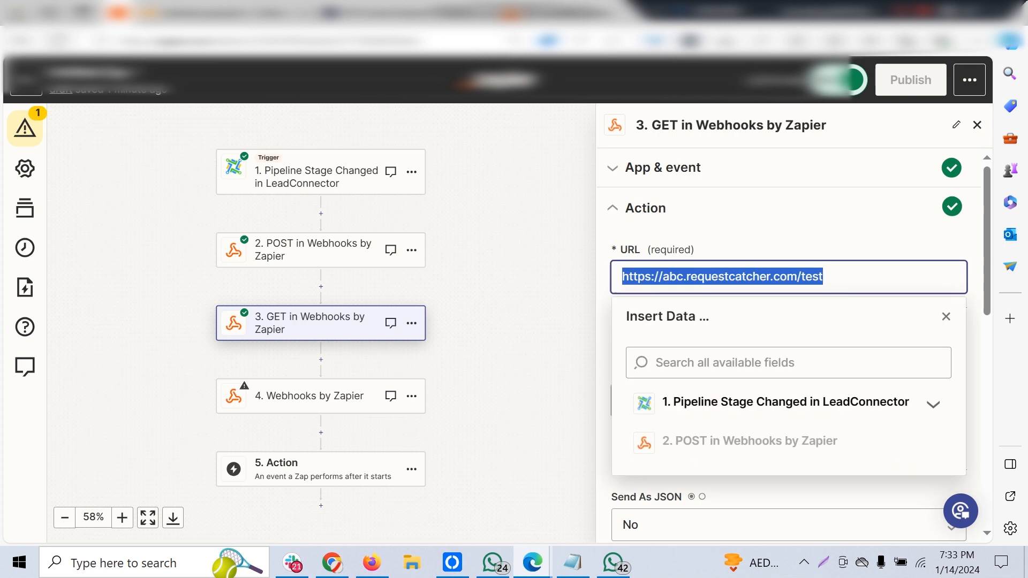
{"action": "key", "text": "ctrl+v"}
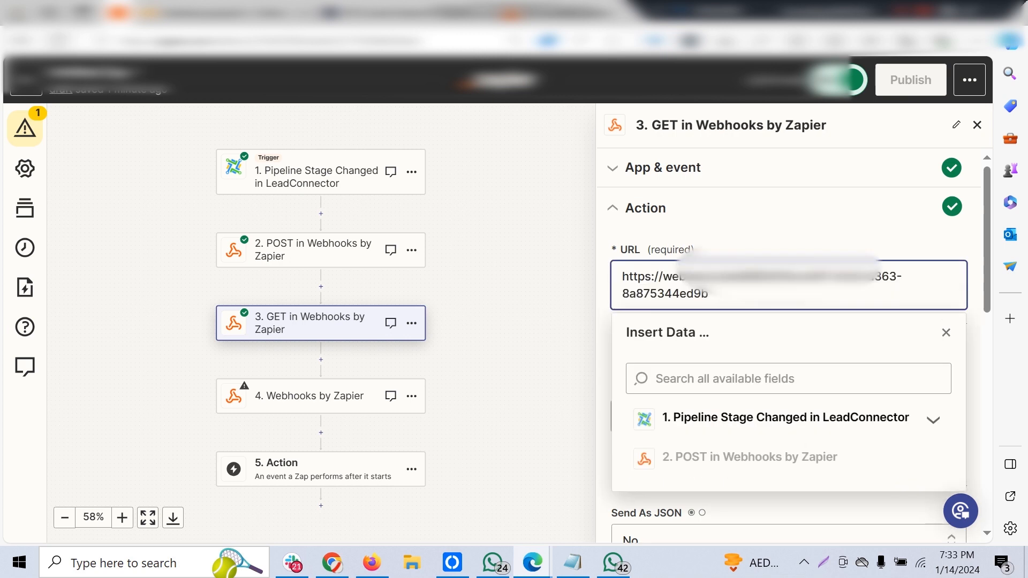
{"action": "left_click", "coordinate": [776, 238]}
{"action": "scroll", "coordinate": [777, 278], "scroll_direction": "down", "scroll_amount": 1}
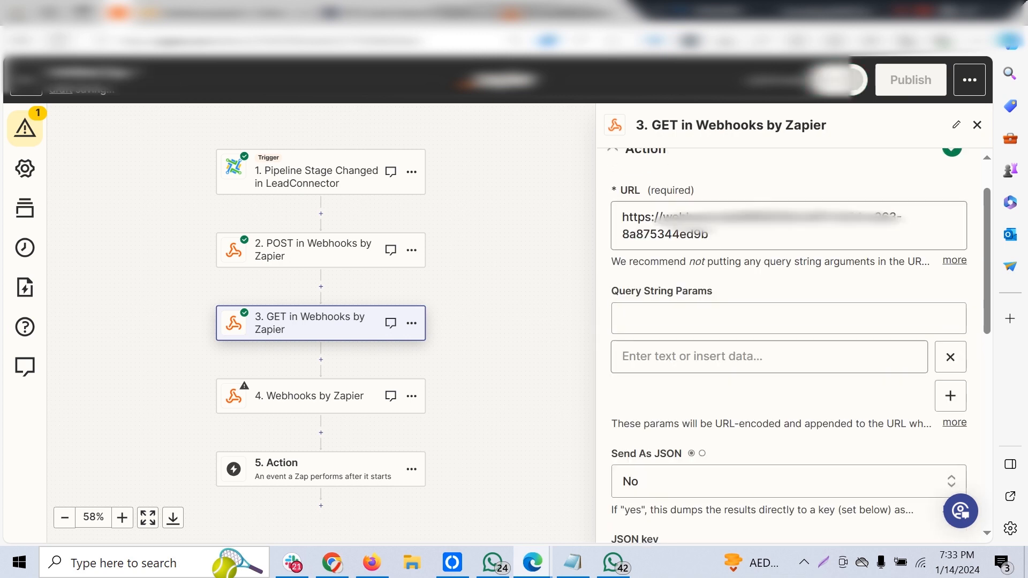
Add the query string parameter param1 with the value test to the GET step and continue to its test section.
{"action": "left_click", "coordinate": [777, 319]}
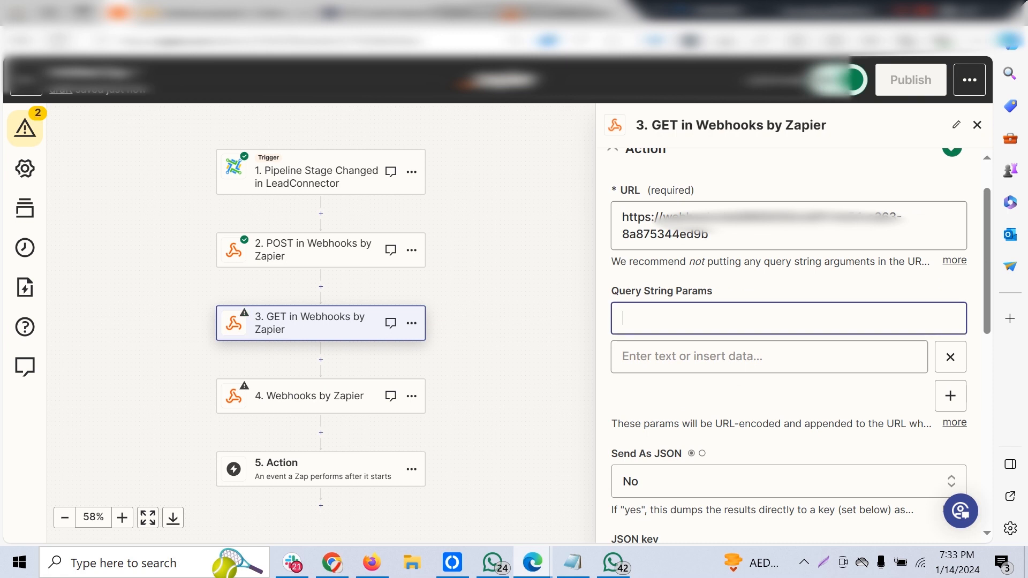
{"action": "type", "text": "param1"}
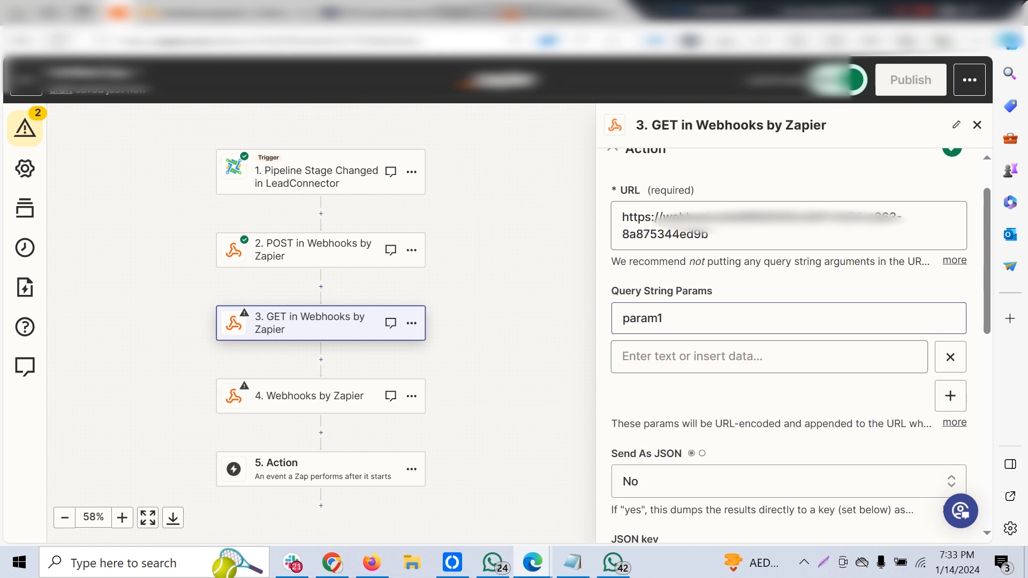
{"action": "left_click", "coordinate": [770, 356]}
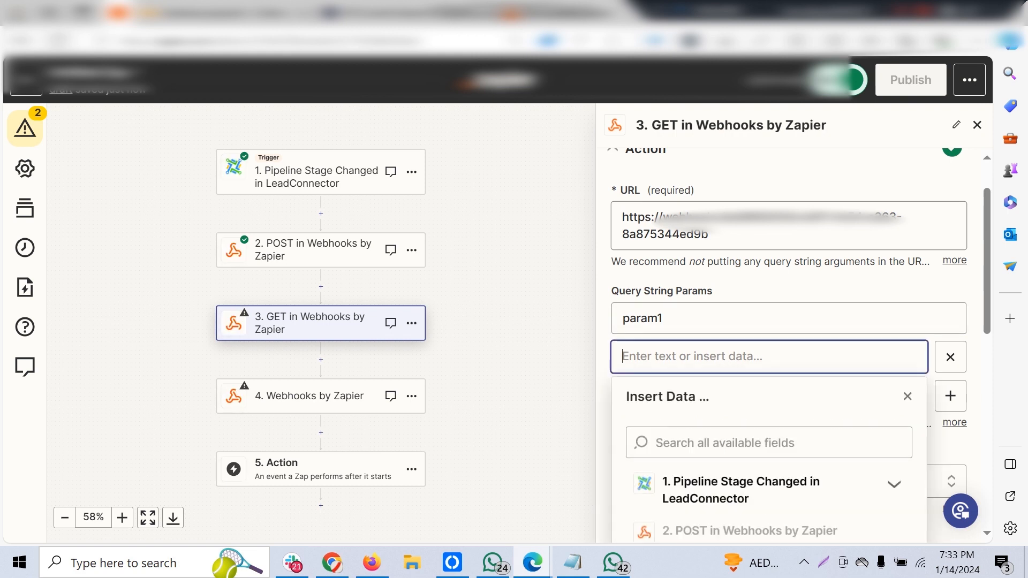
{"action": "type", "text": "test"}
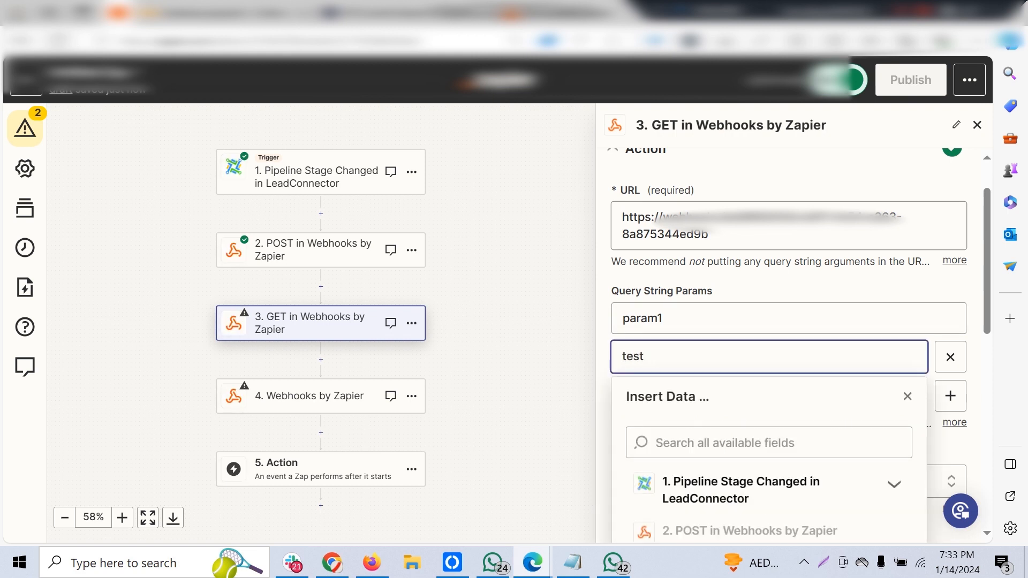
{"action": "left_click", "coordinate": [836, 290]}
{"action": "scroll", "coordinate": [788, 346], "scroll_direction": "down", "scroll_amount": 8}
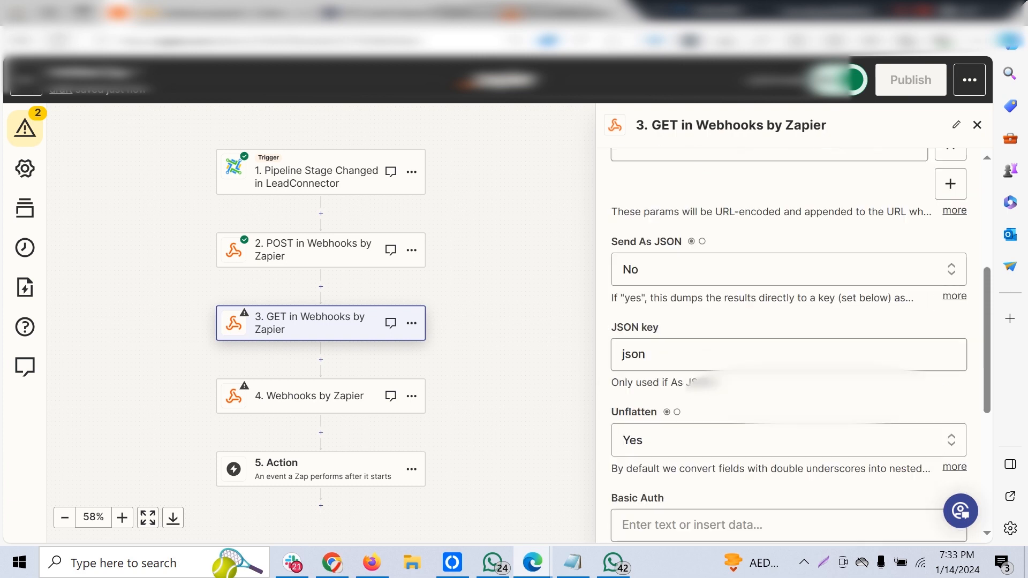
{"action": "left_click", "coordinate": [786, 468]}
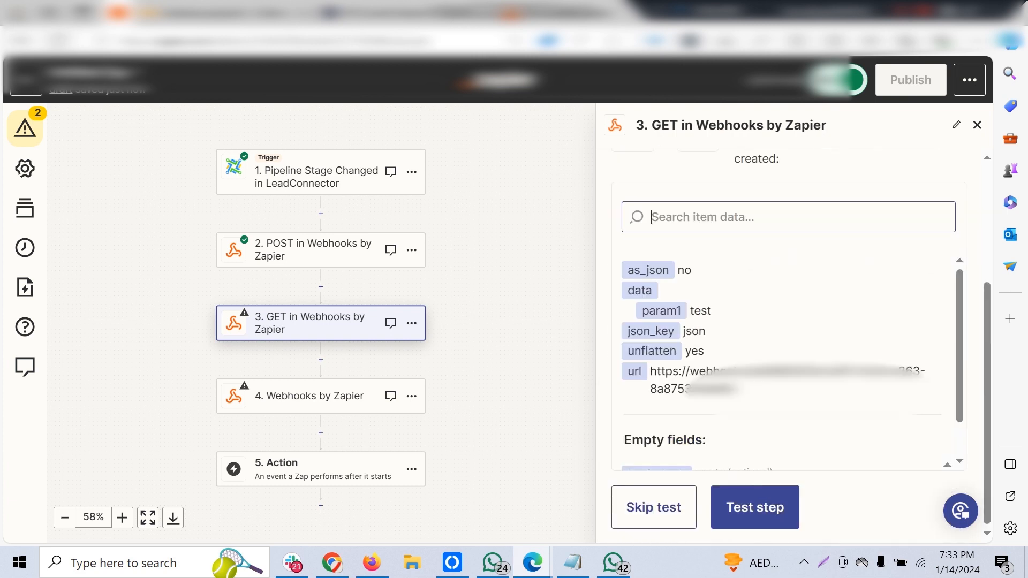
Run the test of the GET step and switch to Webhook.site.
{"action": "left_click", "coordinate": [755, 507]}
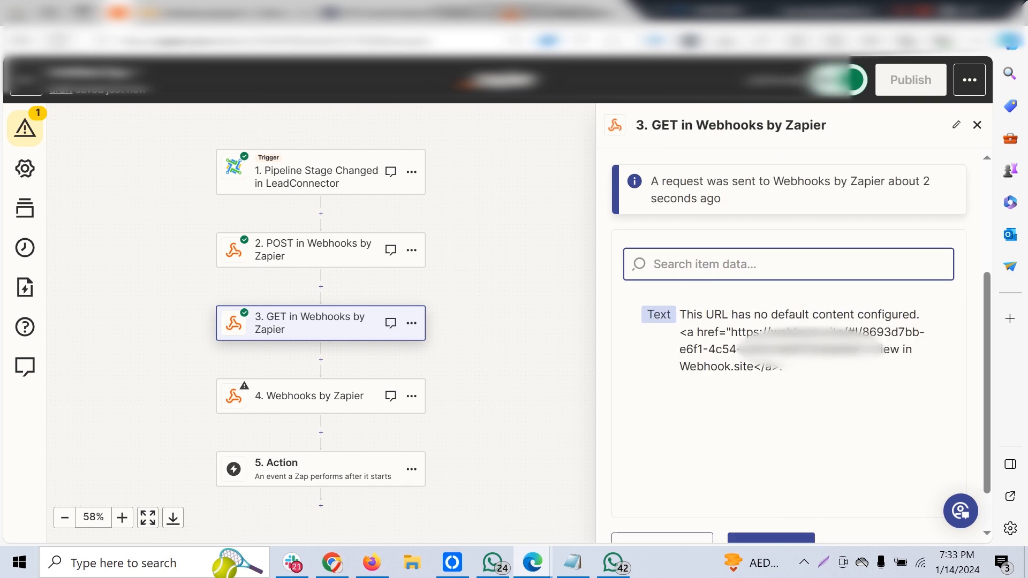
{"action": "mouse_move", "coordinate": [332, 563]}
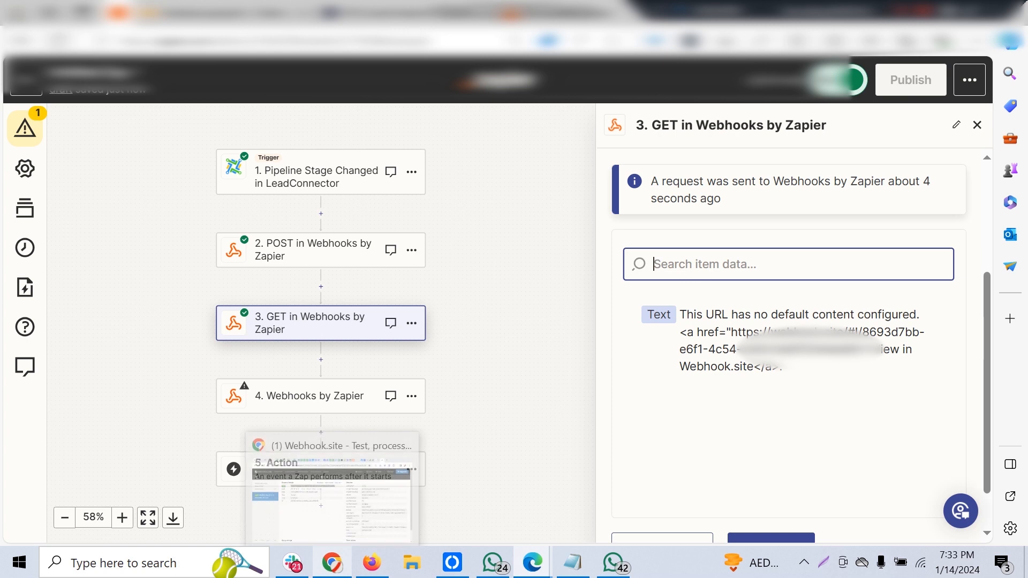
{"action": "left_click", "coordinate": [332, 498]}
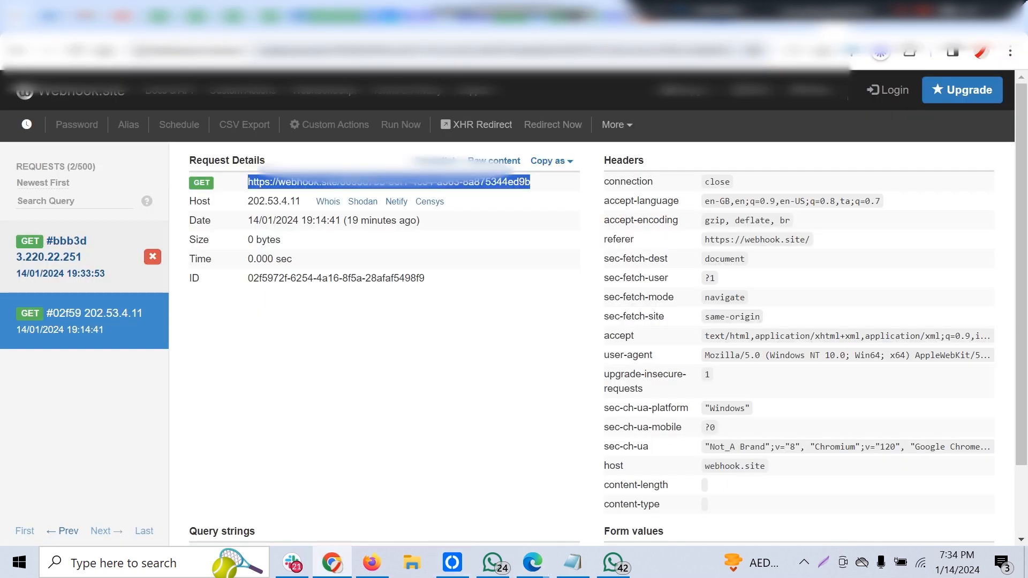
Open the newest GET request in Webhook.site and check the param1 value under its query strings.
{"action": "scroll", "coordinate": [592, 343], "scroll_direction": "down", "scroll_amount": 3}
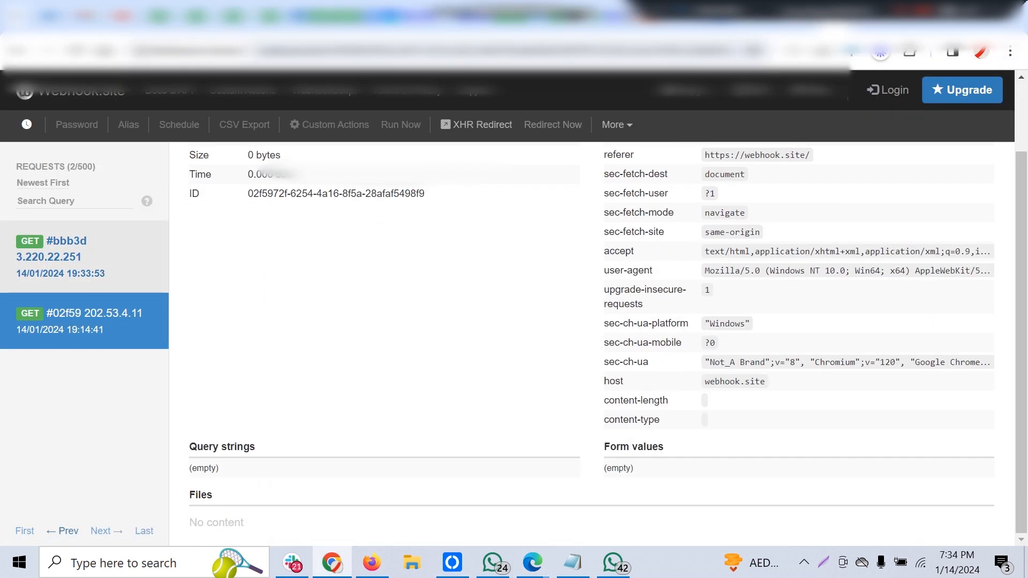
{"action": "scroll", "coordinate": [592, 343], "scroll_direction": "up", "scroll_amount": 3}
{"action": "left_click", "coordinate": [84, 257]}
{"action": "scroll", "coordinate": [608, 322], "scroll_direction": "down", "scroll_amount": 1}
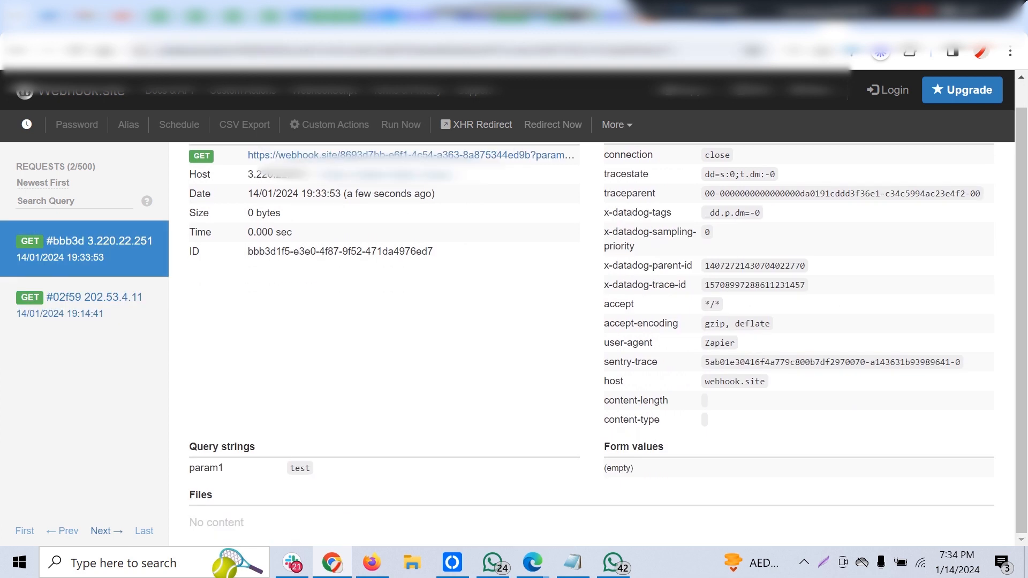
{"action": "left_click_drag", "start_coordinate": [312, 468], "coordinate": [288, 469]}
{"action": "scroll", "coordinate": [288, 460], "scroll_direction": "up", "scroll_amount": 1}
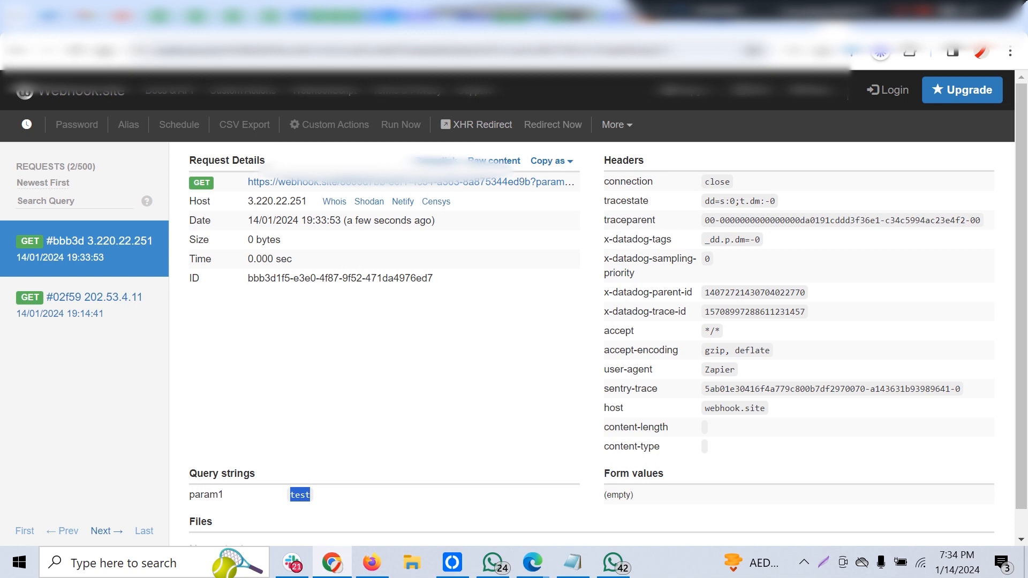
Return from Webhook.site to the Untitled Zap in Zapier and view the remaining steps below the GET step.
{"action": "left_click", "coordinate": [532, 562]}
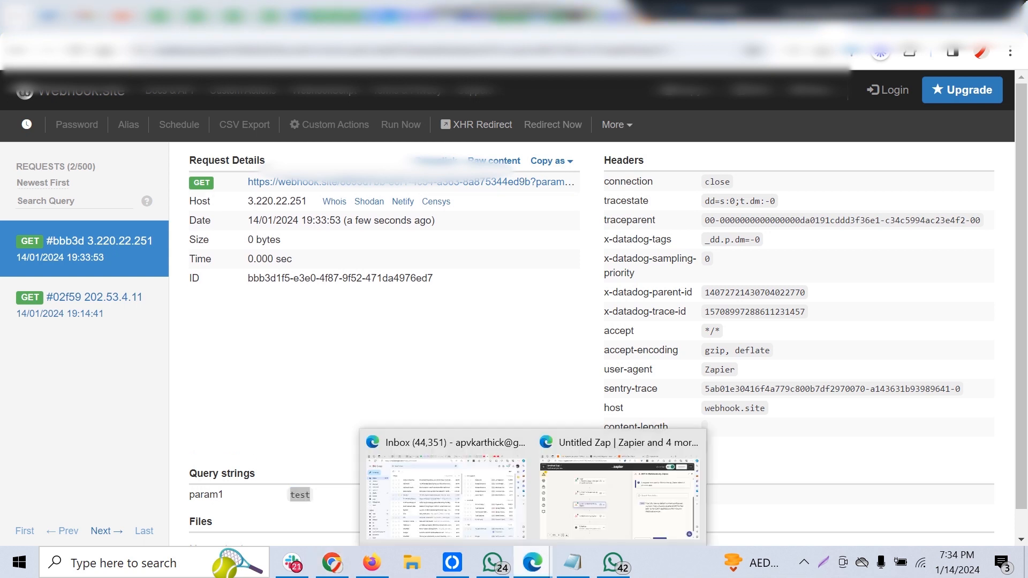
{"action": "left_click", "coordinate": [625, 489]}
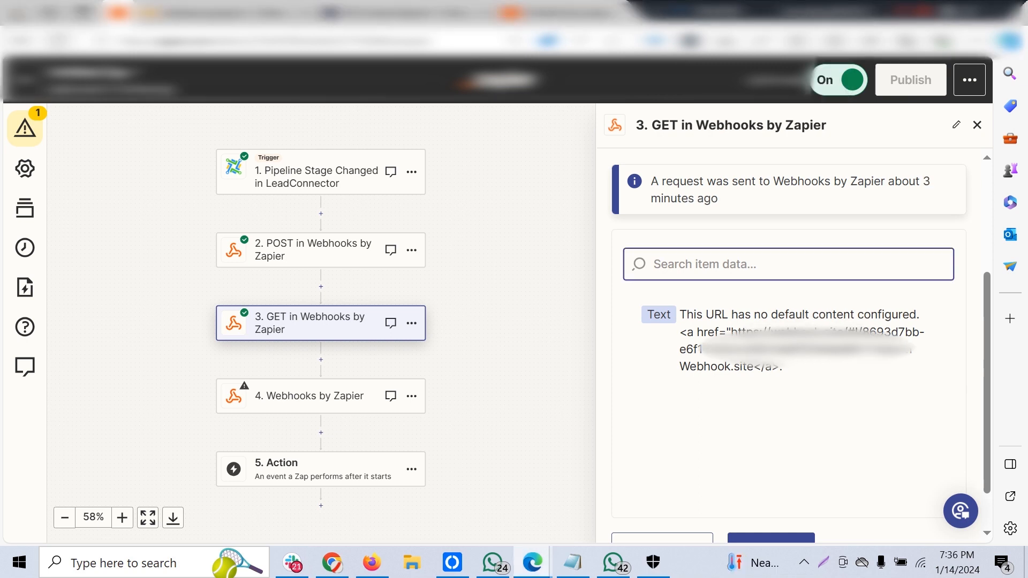
{"action": "left_click", "coordinate": [696, 264]}
{"action": "scroll", "coordinate": [321, 322], "scroll_direction": "down", "scroll_amount": 2}
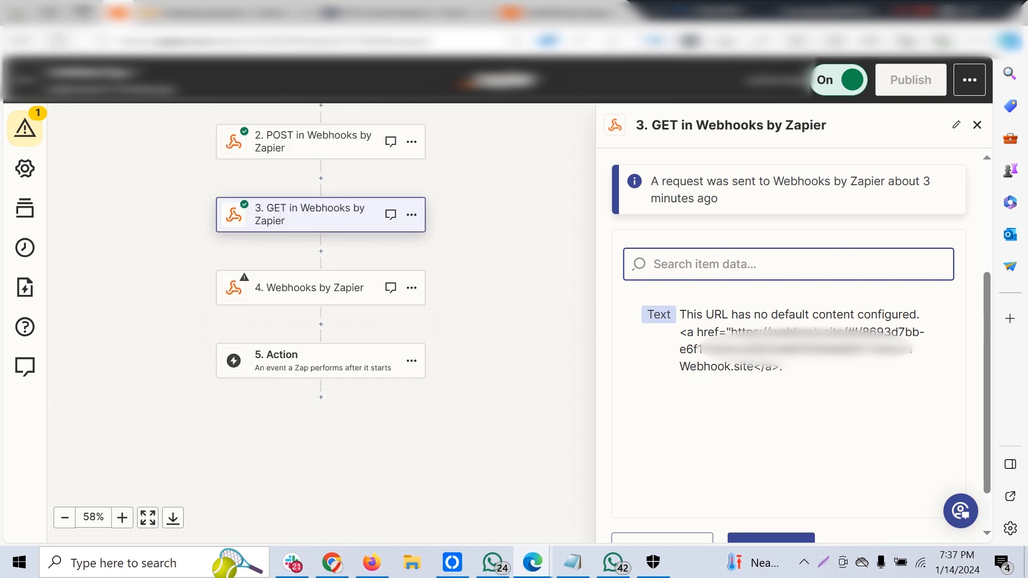